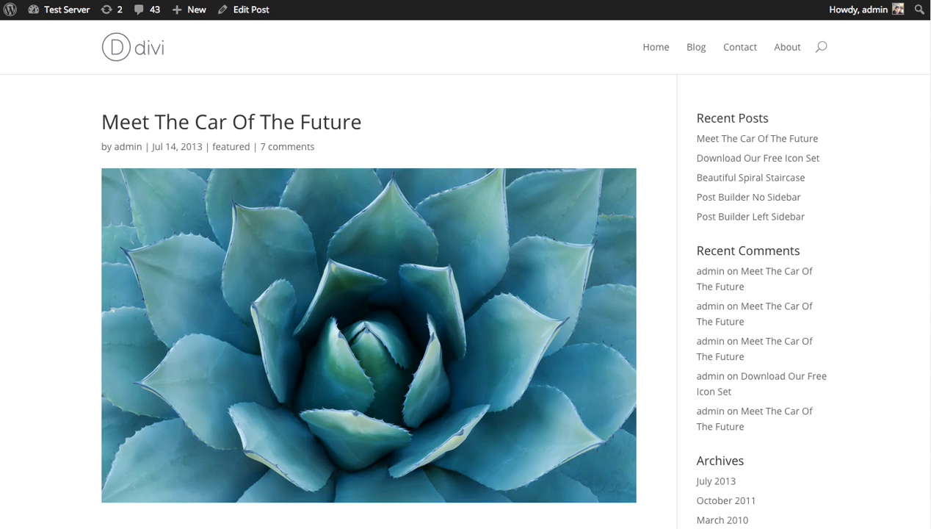
# Step: Look through the blog post to examine the newsletter subscription form below its content
pyautogui.scroll(-6, 683, 154)
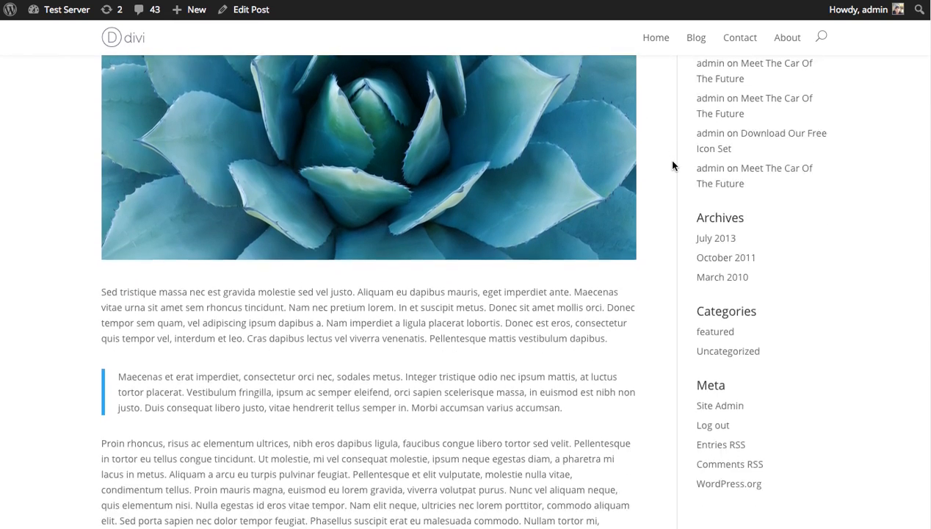
pyautogui.scroll(-4, 678, 166)
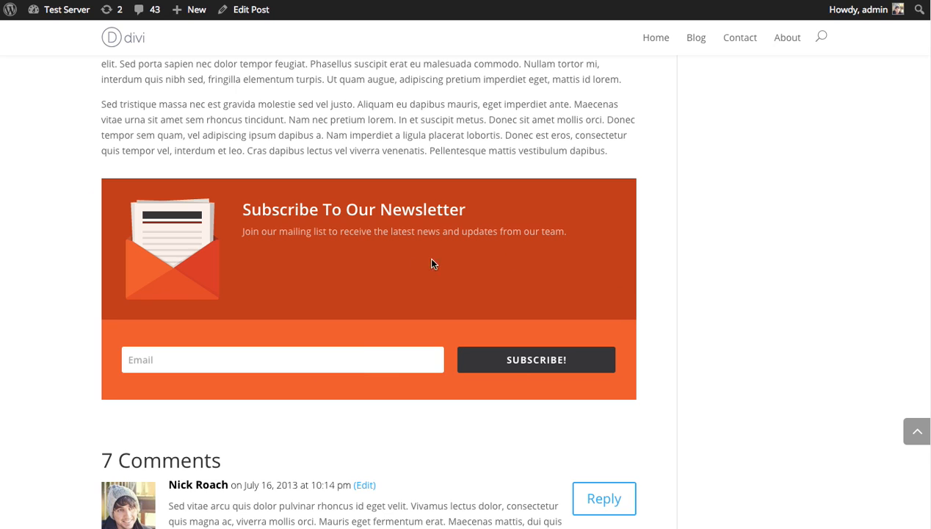
pyautogui.scroll(-5, 749, 257)
pyautogui.scroll(7, 763, 233)
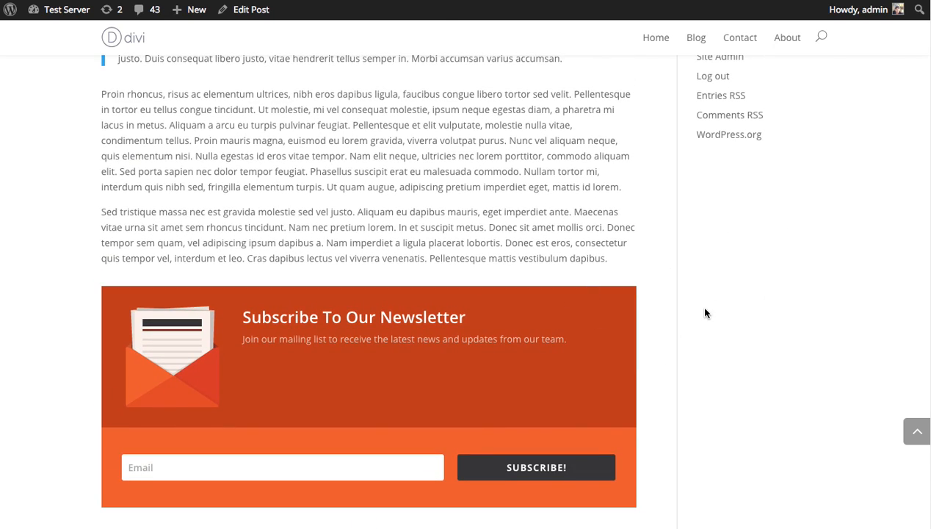
pyautogui.scroll(15, 711, 313)
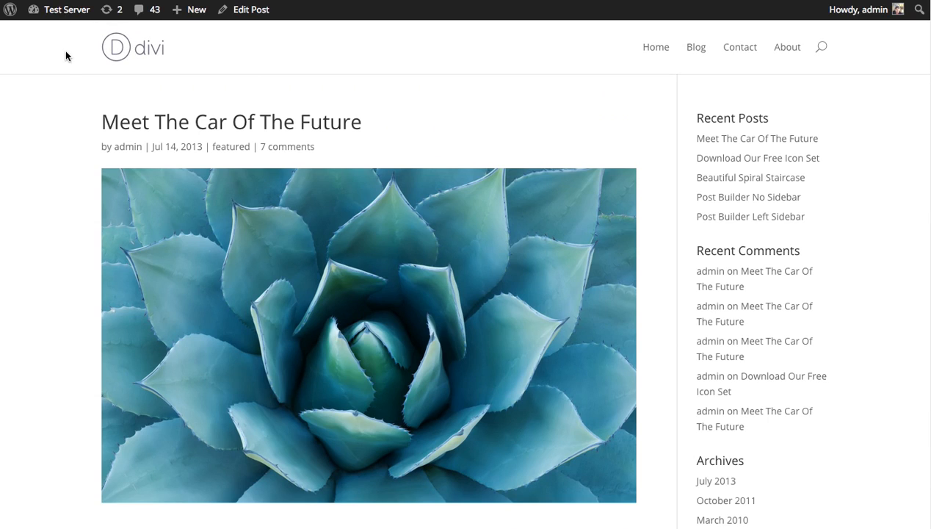
# Step: Go to the site's admin dashboard and open Bloom's optin forms
pyautogui.click(64, 14)
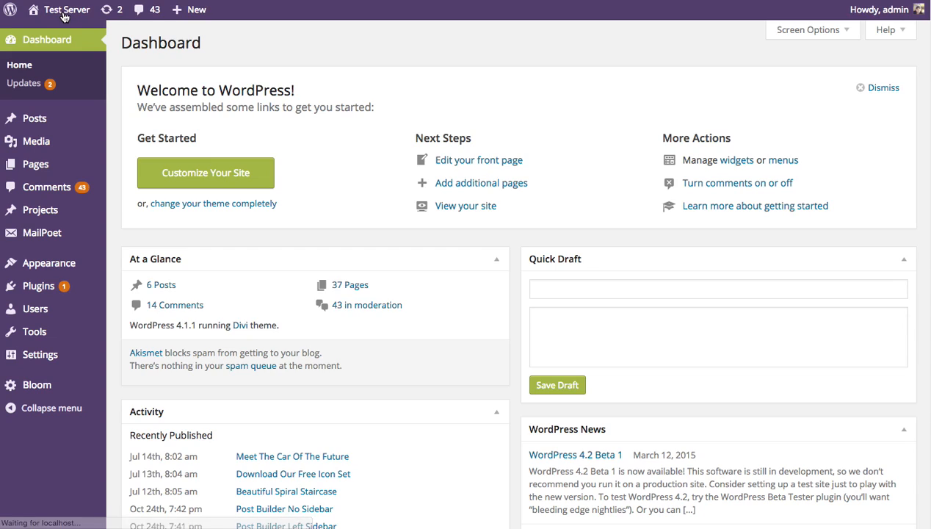
pyautogui.moveTo(53, 384)
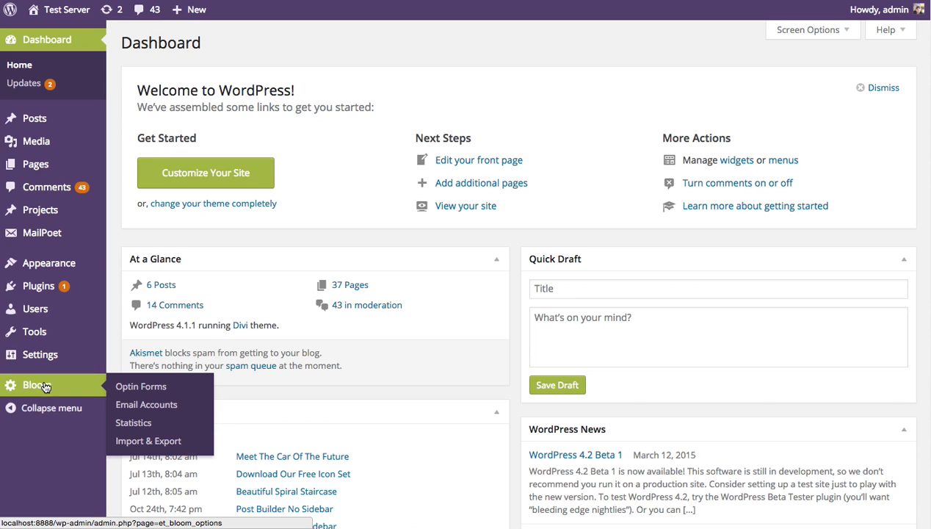
pyautogui.click(152, 390)
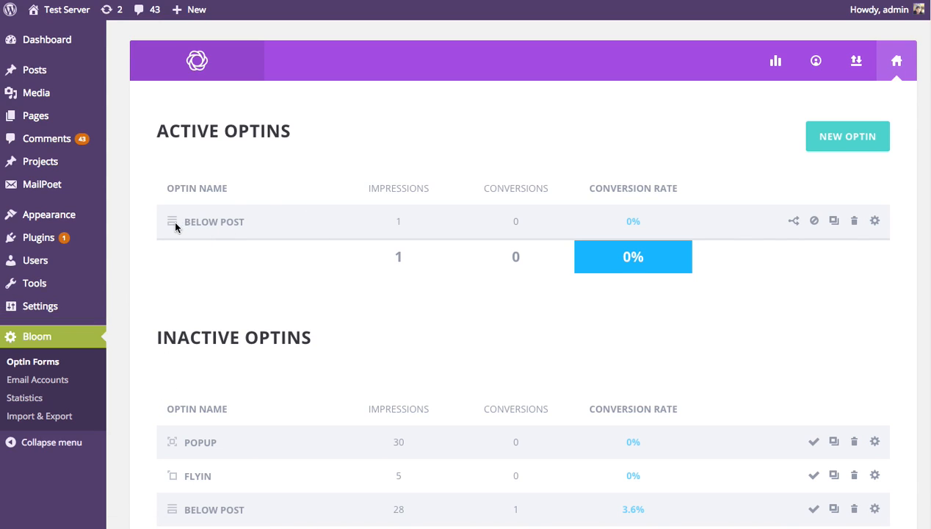
# Step: Review the active and inactive optins and delete the active Below Post optin
pyautogui.scroll(-5, 747, 208)
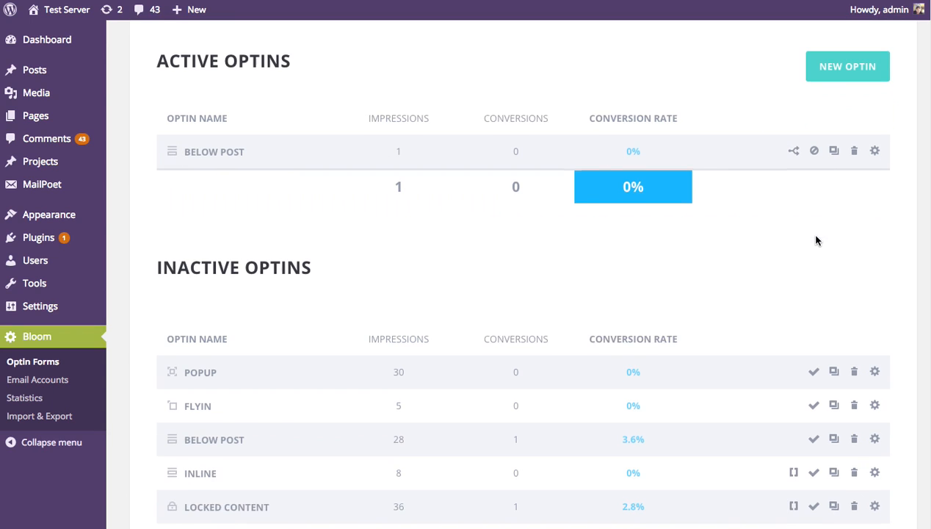
pyautogui.scroll(5, 367, 250)
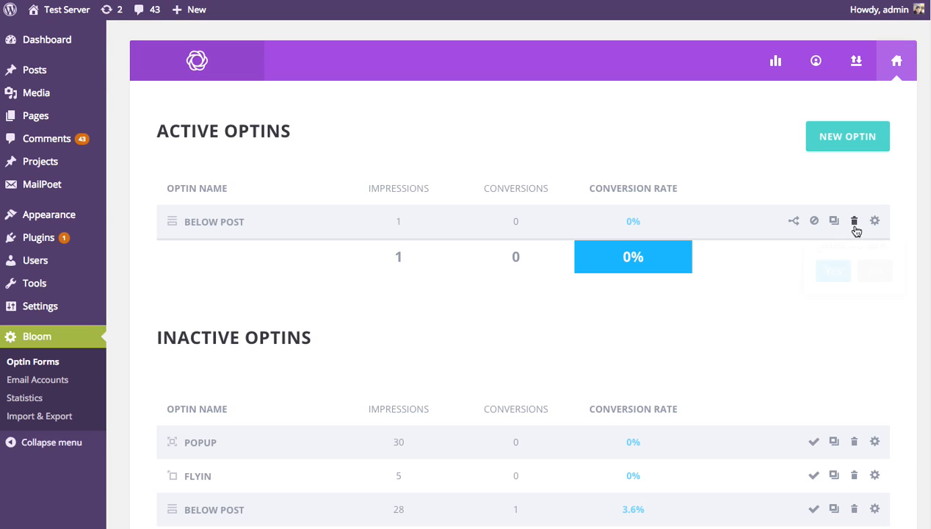
pyautogui.click(854, 223)
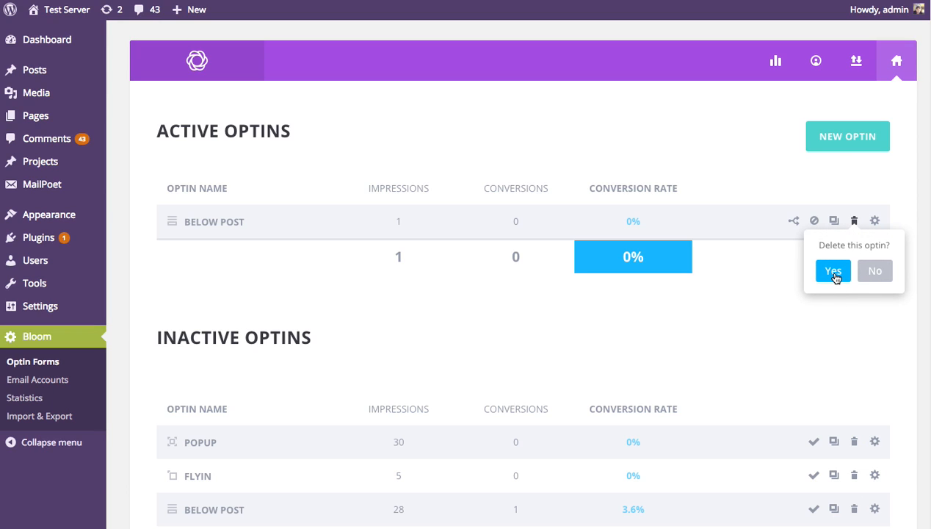
pyautogui.click(833, 271)
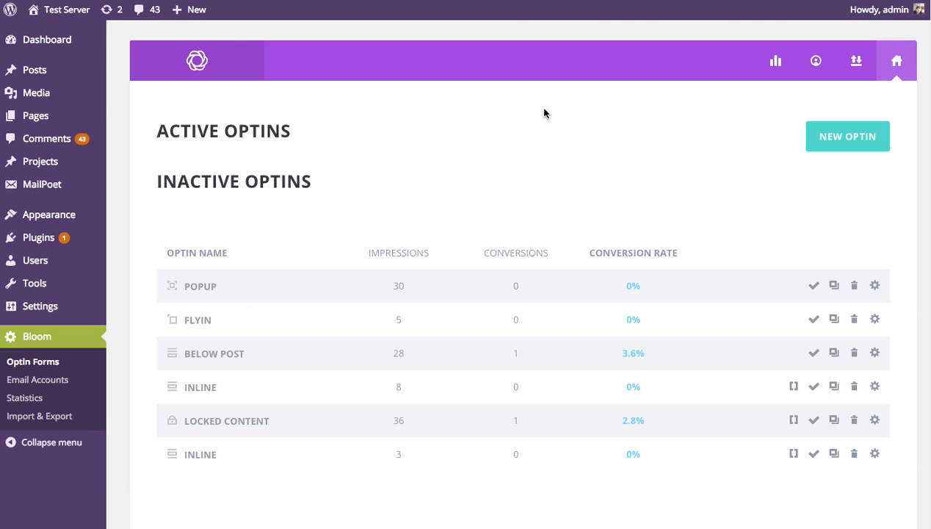
# Step: Look through the email accounts and their lists connected to Bloom
pyautogui.click(817, 65)
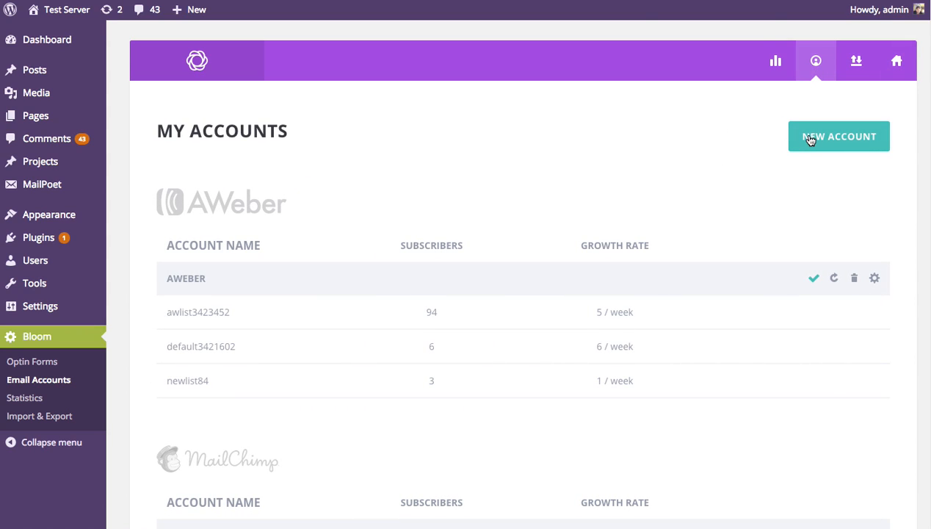
pyautogui.scroll(-6, 693, 160)
pyautogui.scroll(4, 688, 159)
pyautogui.scroll(3, 688, 172)
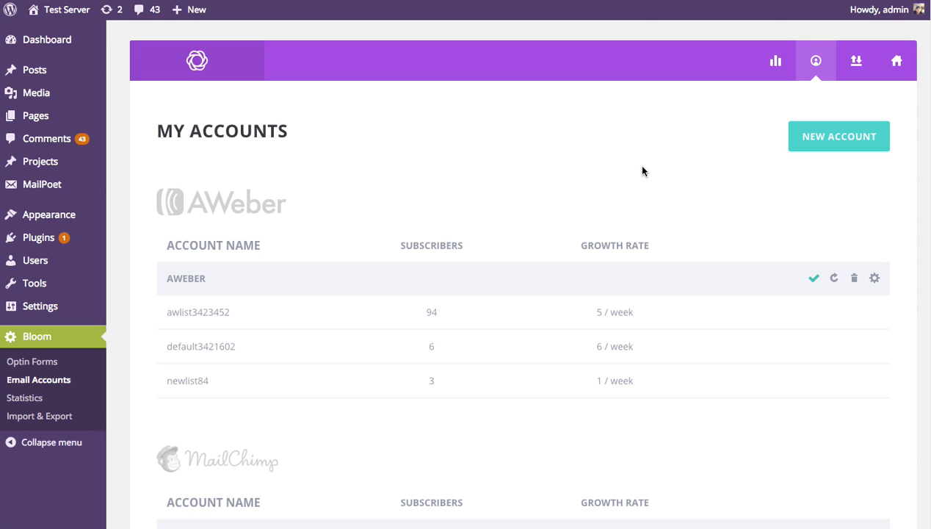
# Step: Create a new Below Post optin from the optin forms page and name it "Below The Post Blog"
pyautogui.click(896, 67)
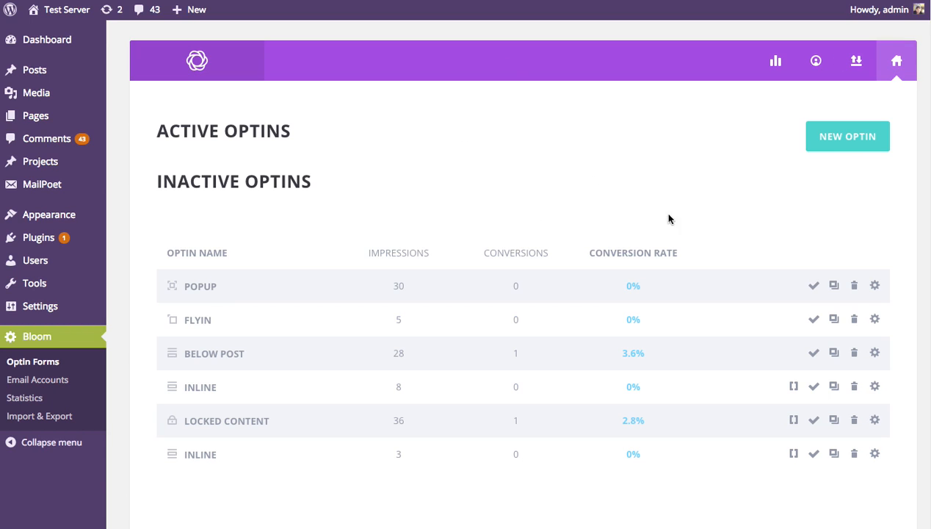
pyautogui.click(832, 151)
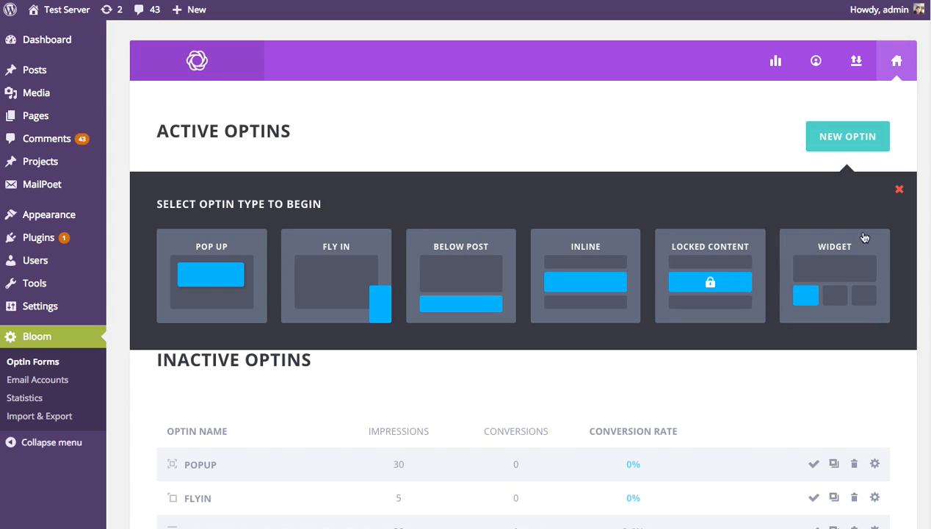
pyautogui.click(467, 273)
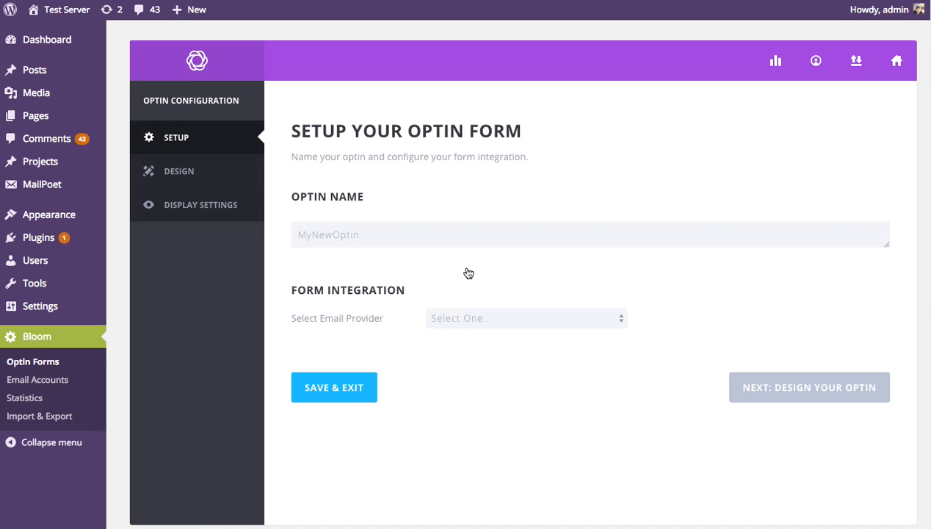
pyautogui.doubleClick(368, 235)
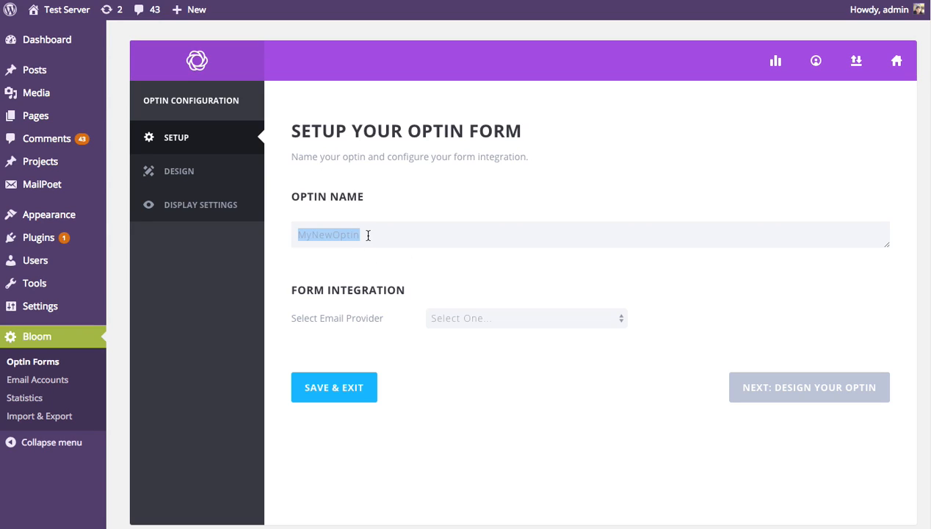
pyautogui.write('Below')
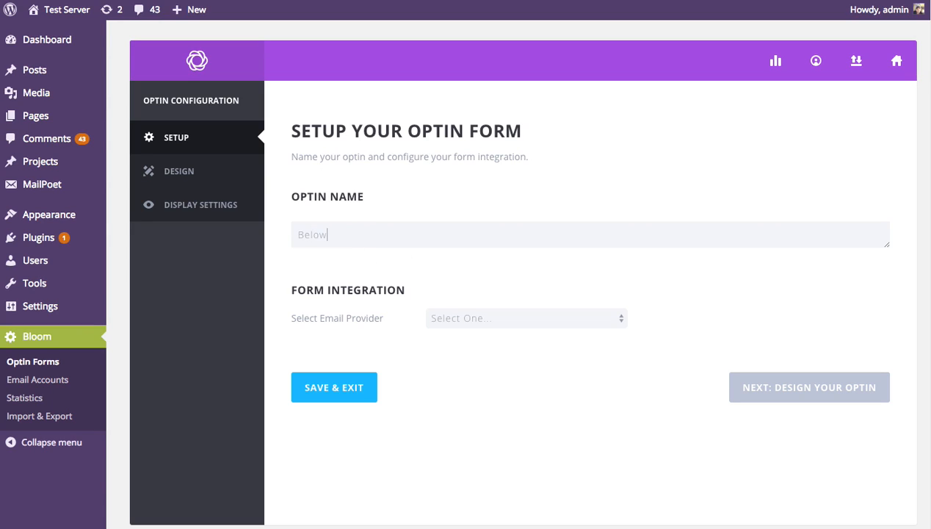
pyautogui.write(' The Post Blog')
# Step: Integrate the form with the AWeber provider, using the AWeber account and the awlist3423452 email list
pyautogui.click(555, 320)
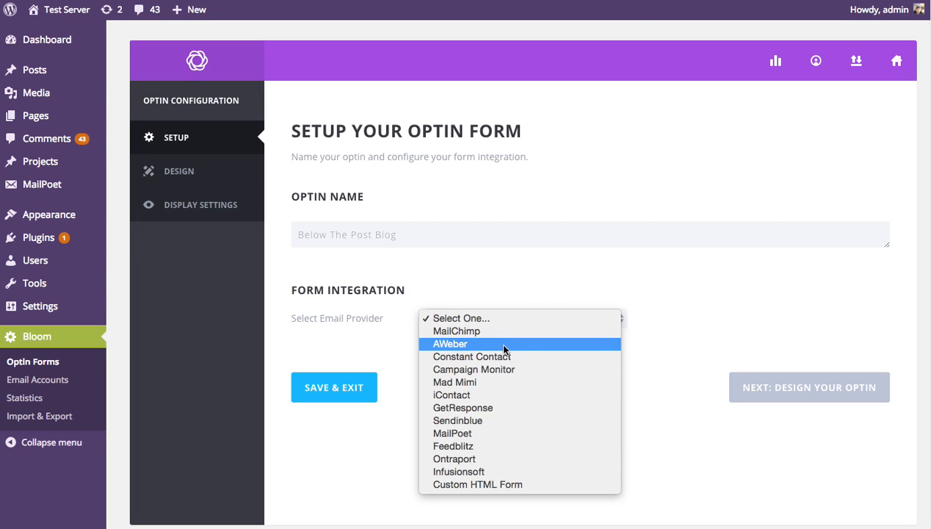
pyautogui.click(483, 345)
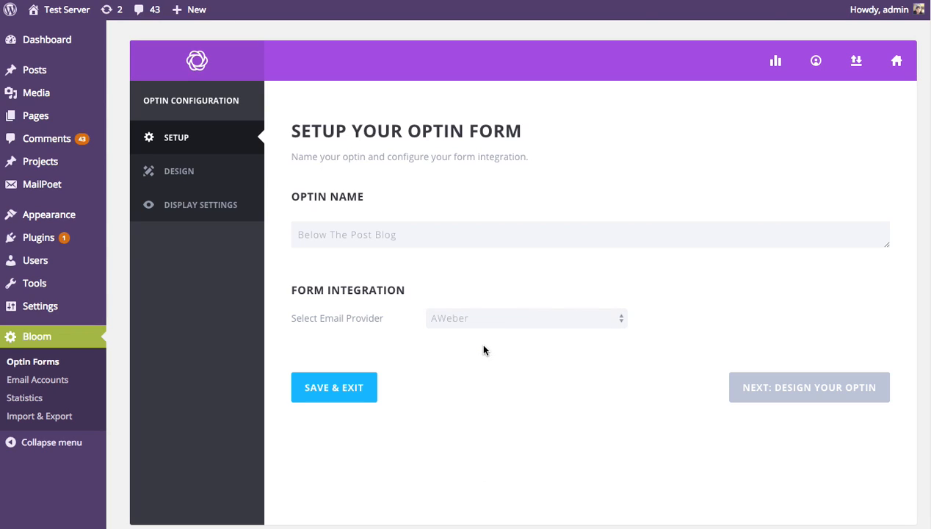
pyautogui.click(465, 351)
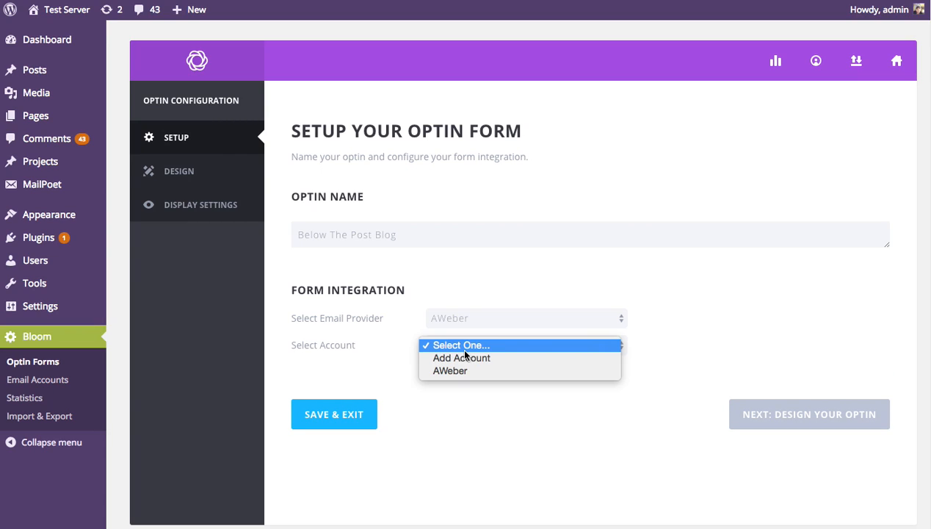
pyautogui.click(473, 371)
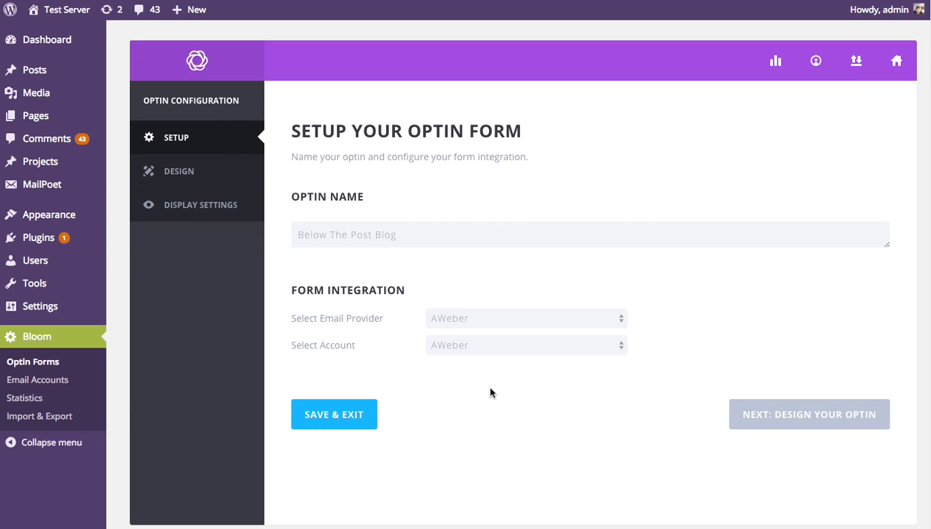
pyautogui.click(486, 373)
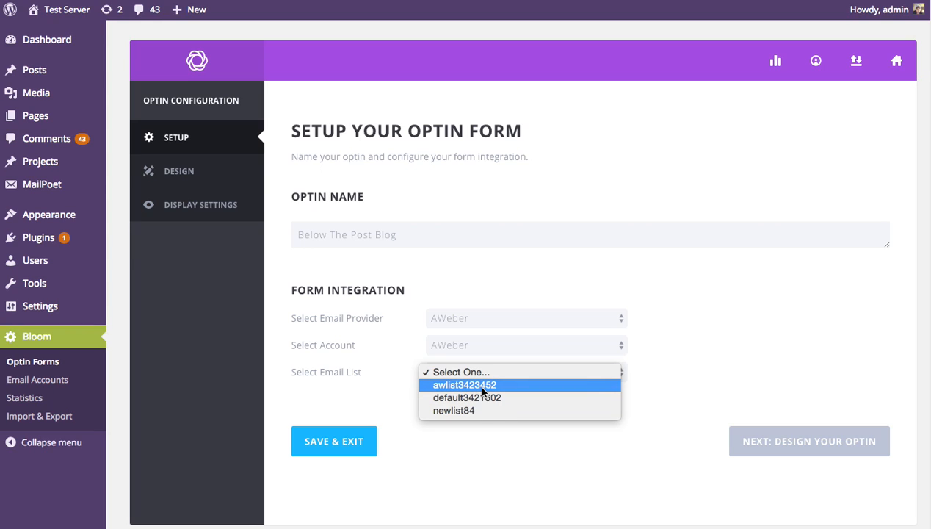
pyautogui.click(481, 389)
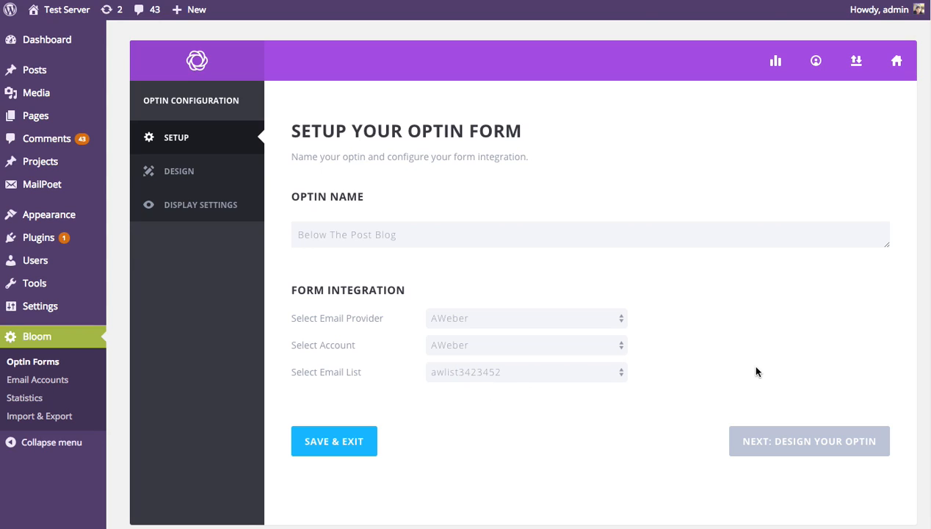
# Step: Choose the dark orange template with the open envelope for the optin's design and continue to its customization
pyautogui.click(832, 445)
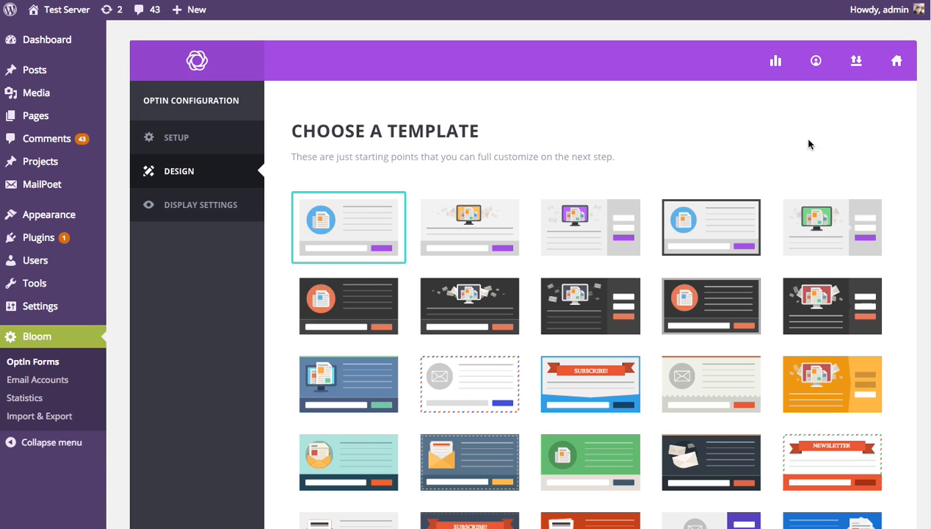
pyautogui.scroll(-3, 918, 34)
pyautogui.scroll(-10, 917, 249)
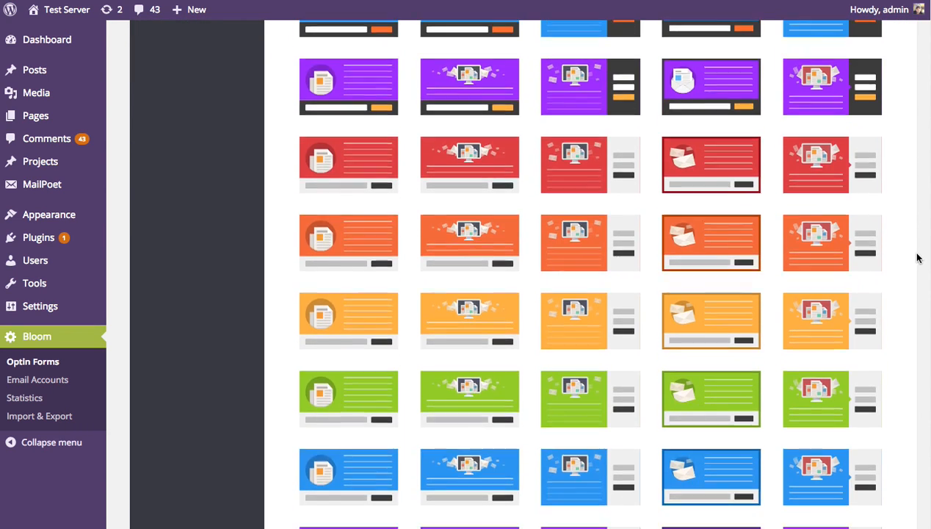
pyautogui.moveTo(917, 254); pyautogui.dragTo(922, 89)
pyautogui.click(608, 295)
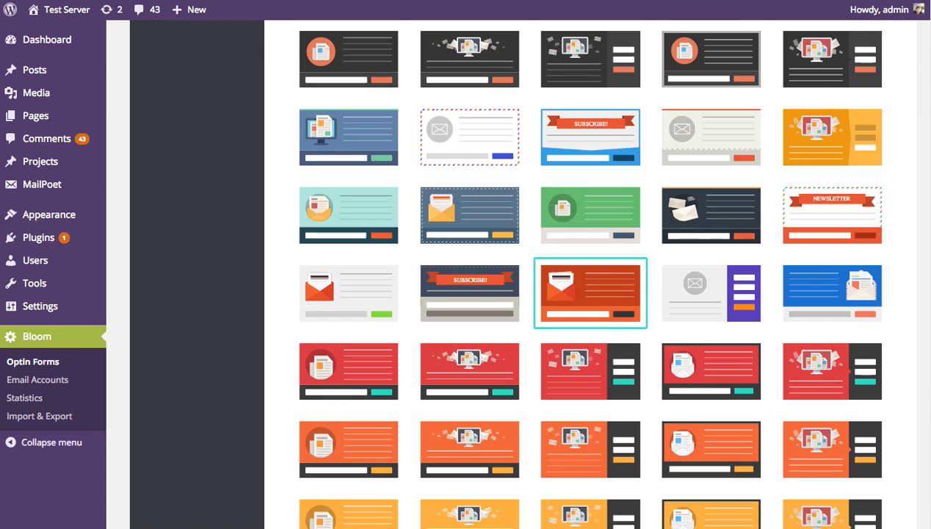
pyautogui.moveTo(928, 283); pyautogui.dragTo(924, 480)
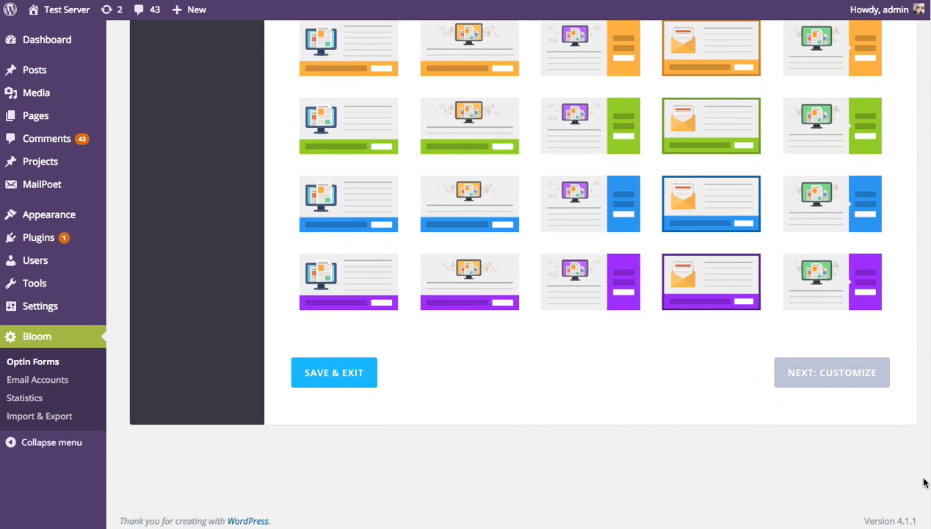
pyautogui.click(852, 353)
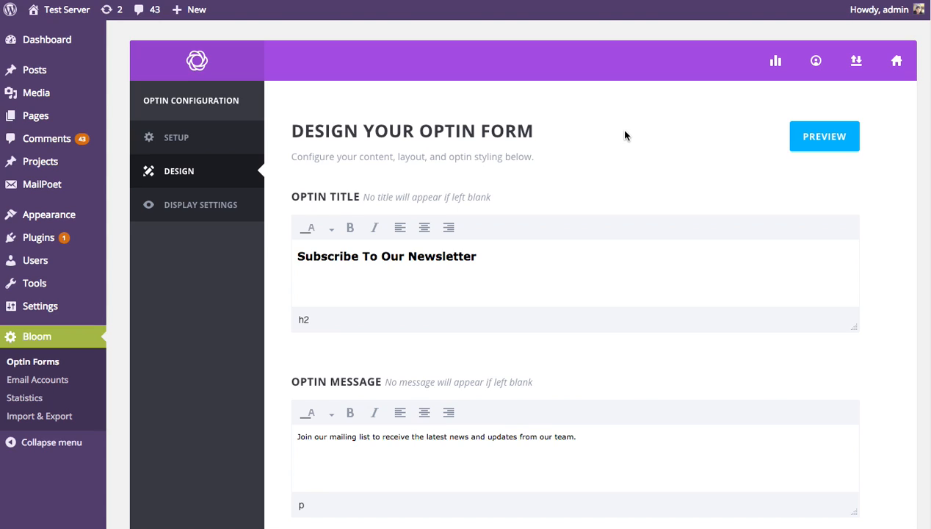
# Step: Preview the optin form to check its title and message, and close the preview
pyautogui.scroll(-1, 651, 129)
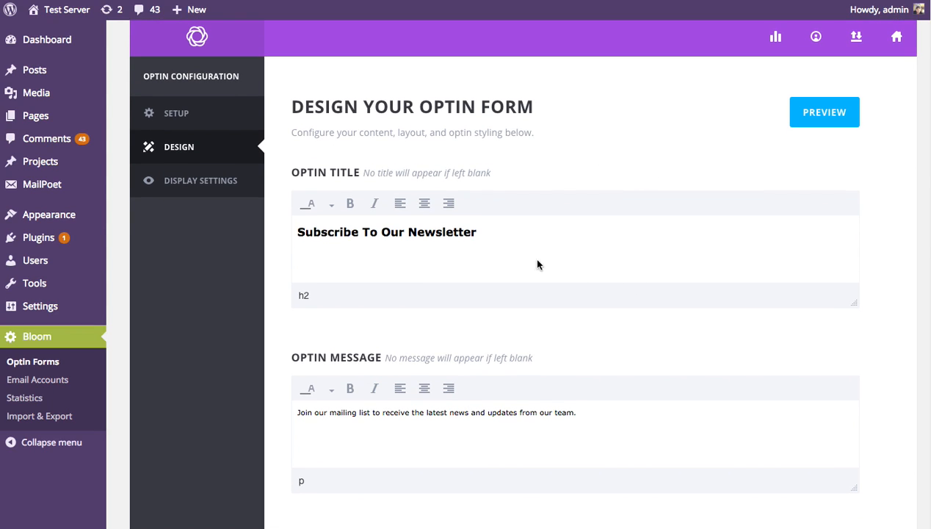
pyautogui.click(548, 228)
pyautogui.click(829, 120)
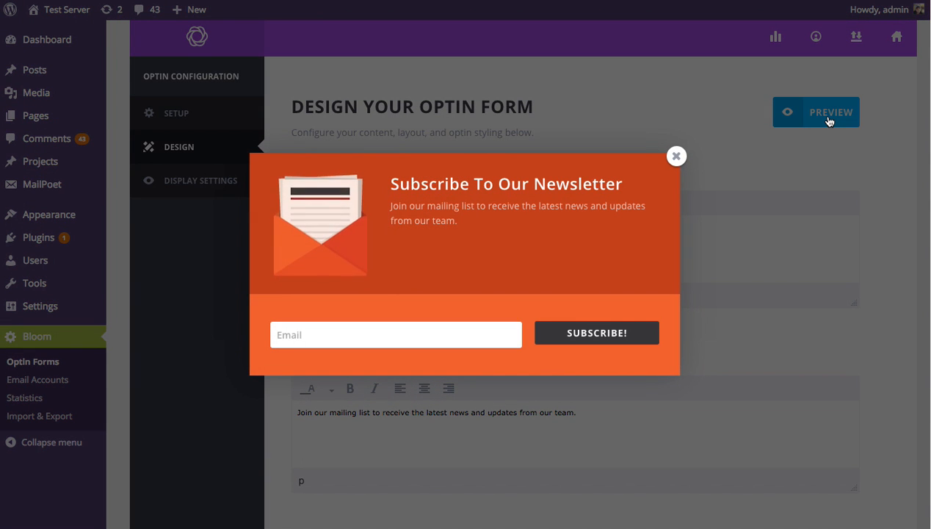
pyautogui.moveTo(400, 184); pyautogui.dragTo(484, 233)
pyautogui.click(609, 218)
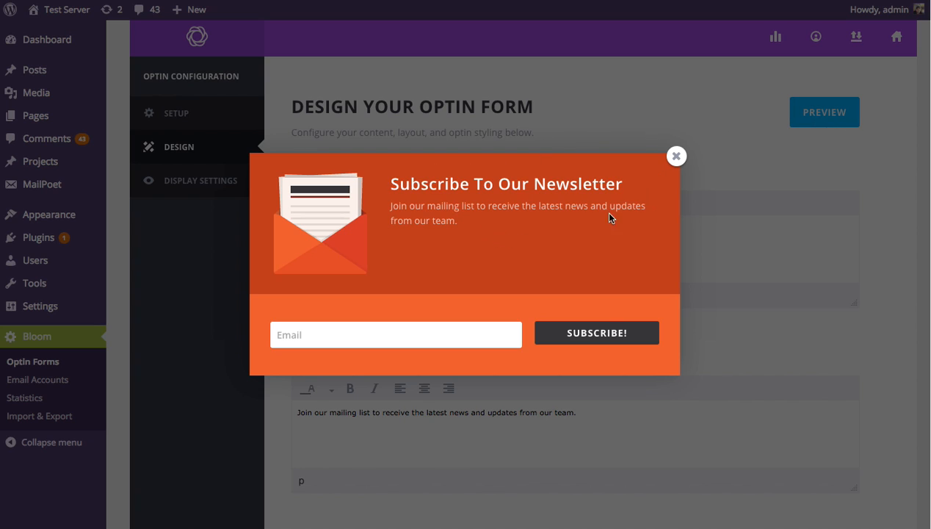
pyautogui.click(676, 155)
# Step: Extend the optin title to "Subscribe To Our Newsletter To Receive Daily Blog Updates"
pyautogui.click(528, 253)
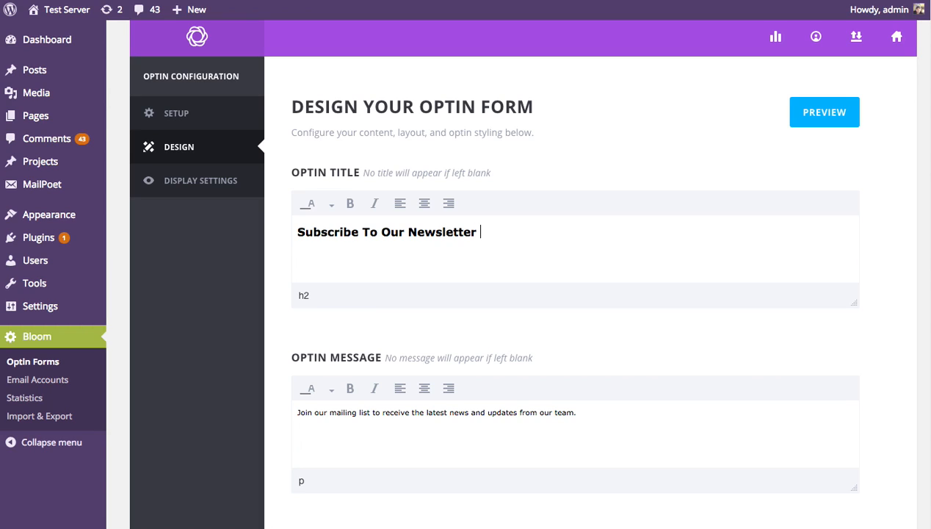
pyautogui.write('To Receive ')
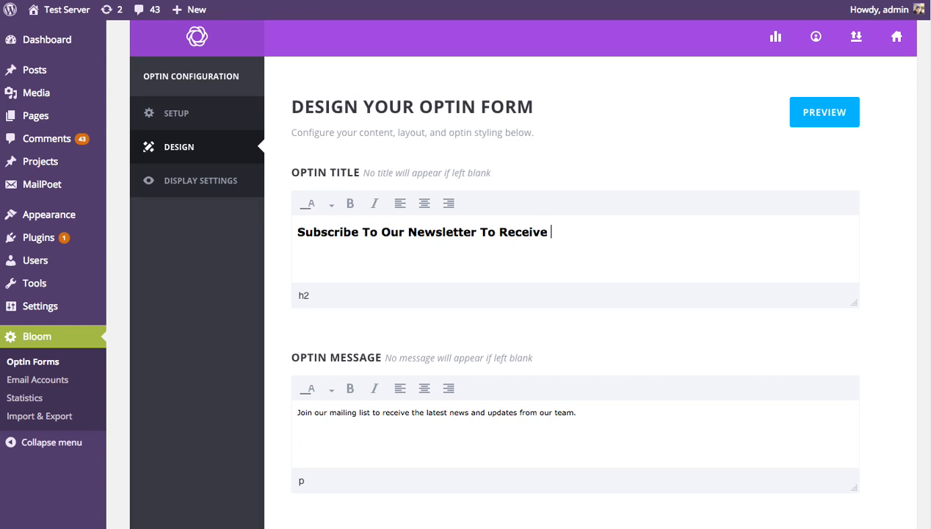
pyautogui.write('Daily Blog Updates')
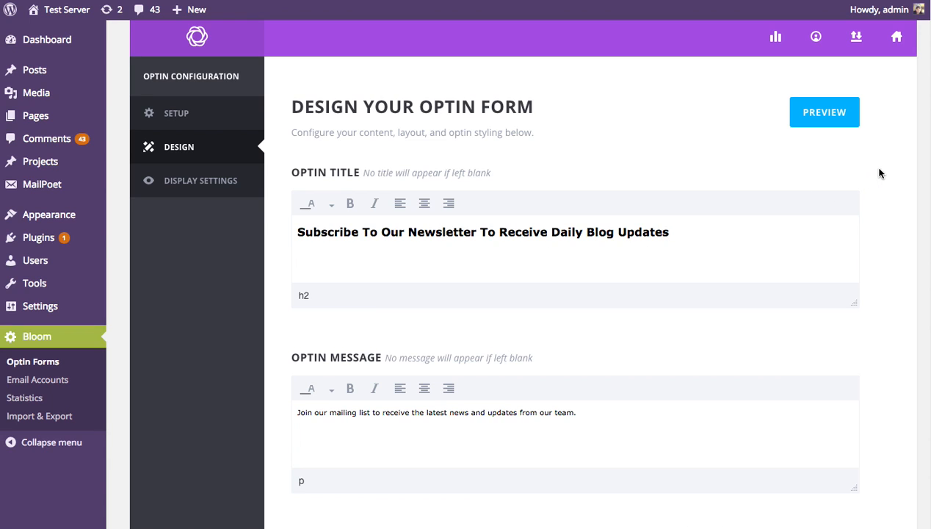
# Step: Set the image orientation to Image Above Text, preview the optin form, and close the preview
pyautogui.scroll(-10, 871, 164)
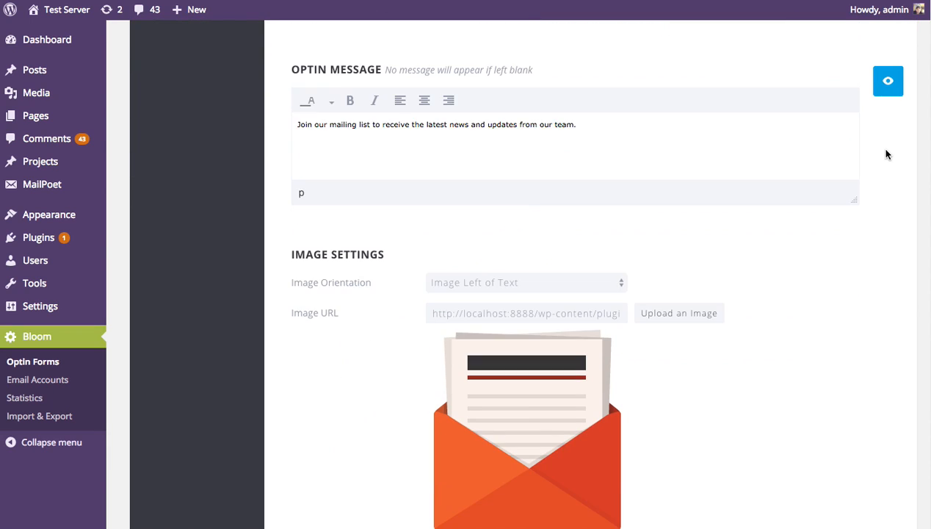
pyautogui.scroll(2, 884, 156)
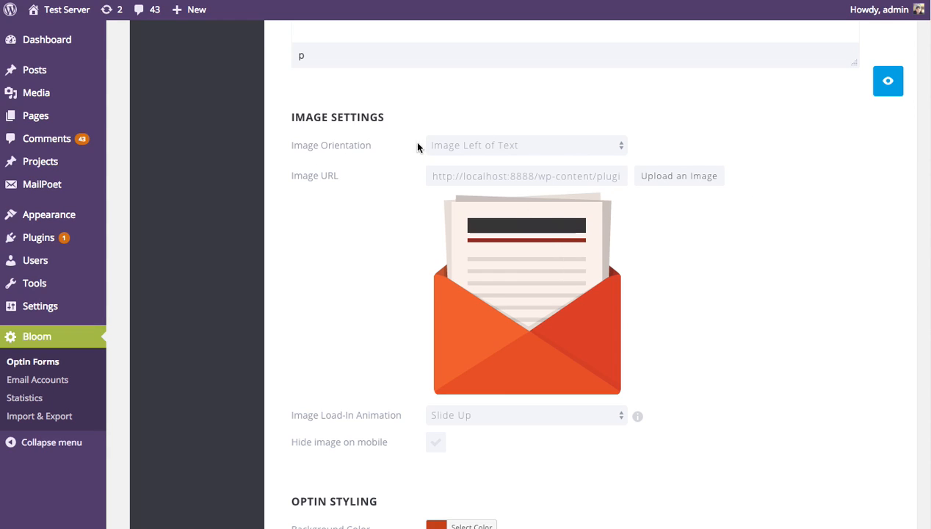
pyautogui.click(511, 145)
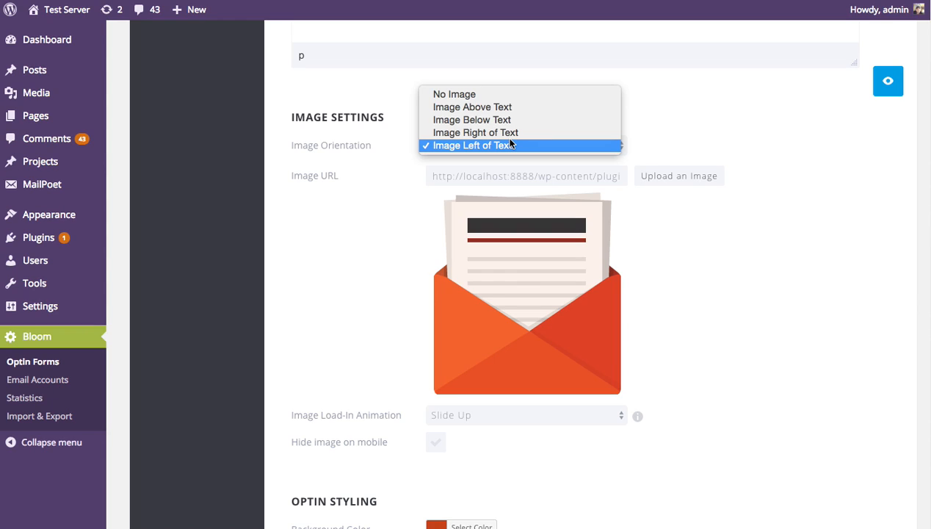
pyautogui.click(512, 145)
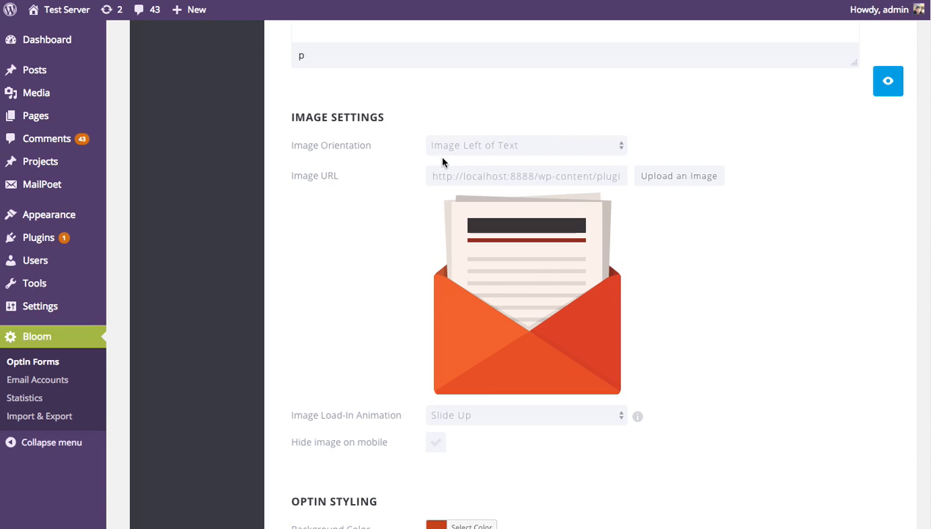
pyautogui.click(500, 147)
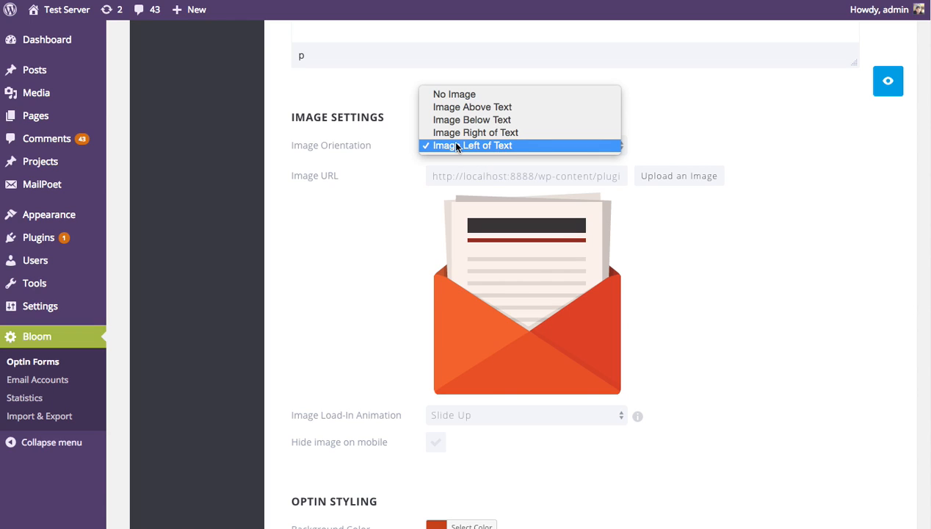
pyautogui.click(506, 109)
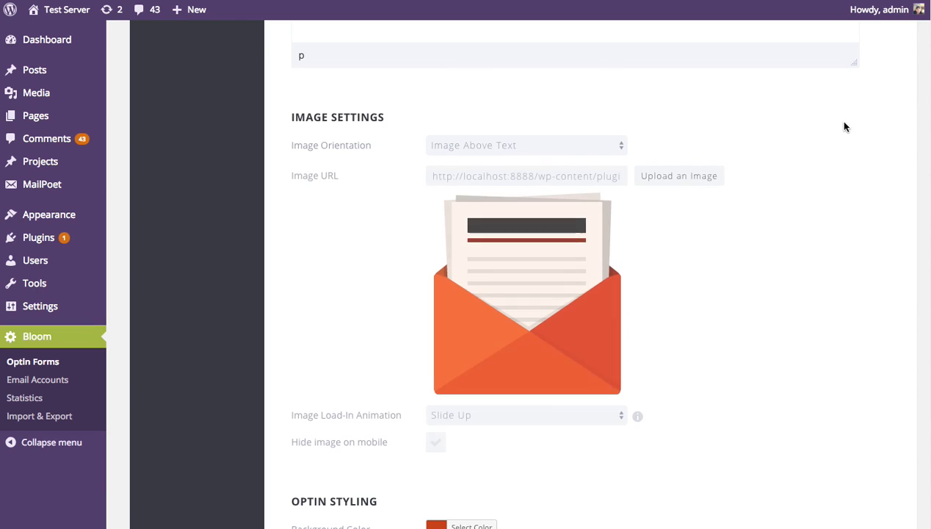
pyautogui.click(887, 86)
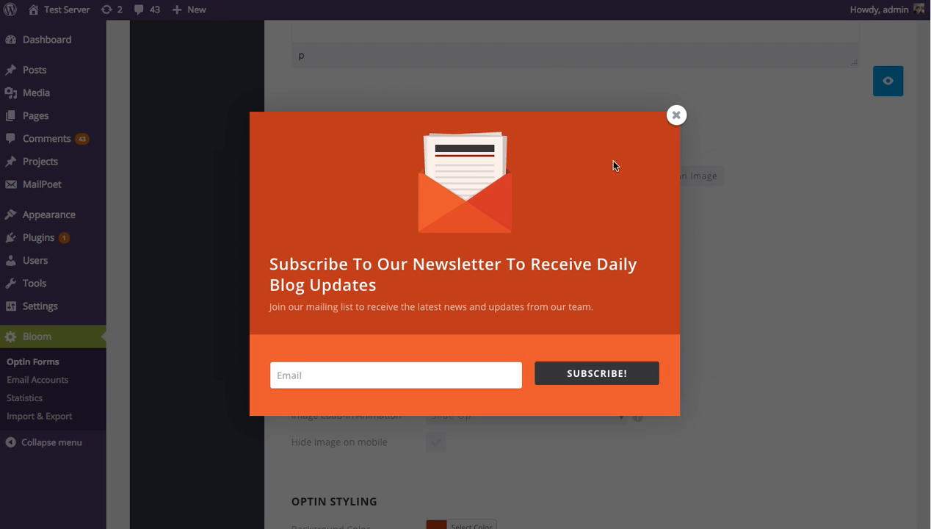
pyautogui.click(677, 116)
# Step: Centre-align the optin title and the optin message, and check them in the form preview
pyautogui.scroll(3, 801, 237)
pyautogui.moveTo(710, 157); pyautogui.dragTo(269, 155)
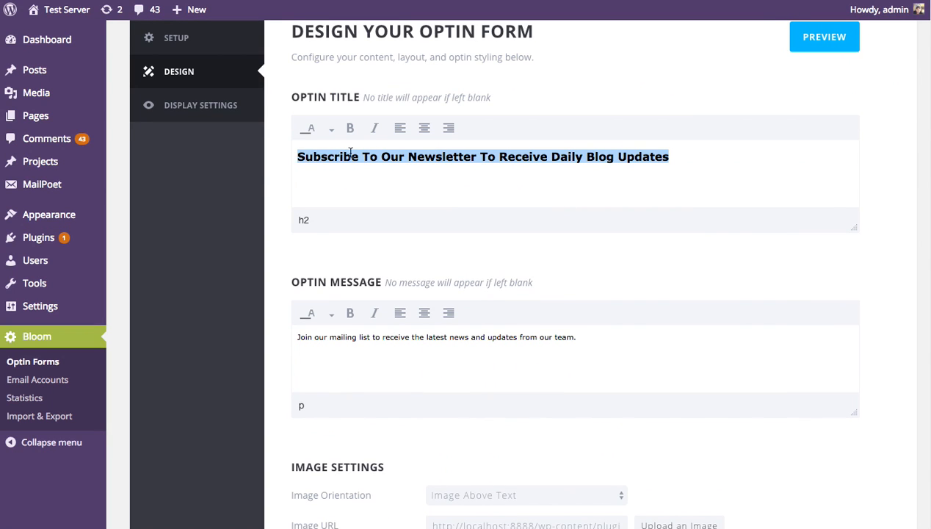
pyautogui.click(424, 128)
pyautogui.moveTo(607, 336); pyautogui.dragTo(281, 337)
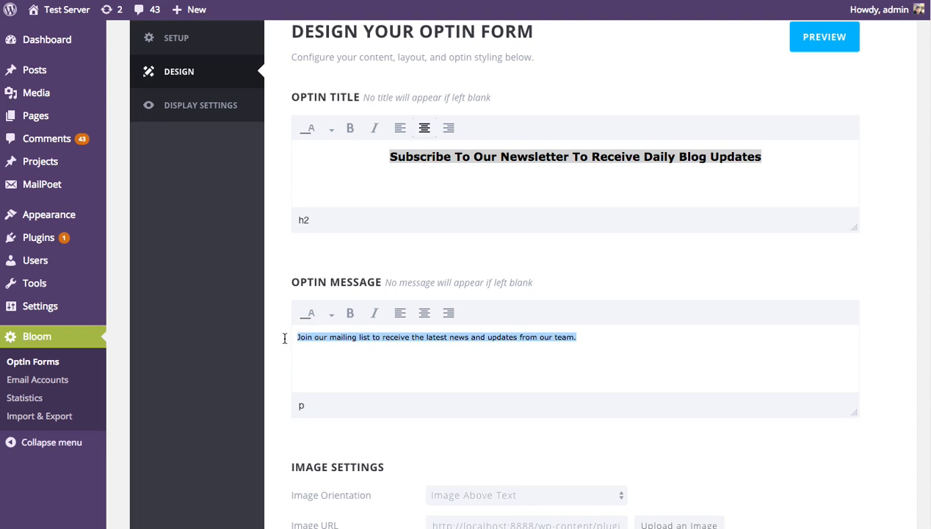
pyautogui.click(424, 313)
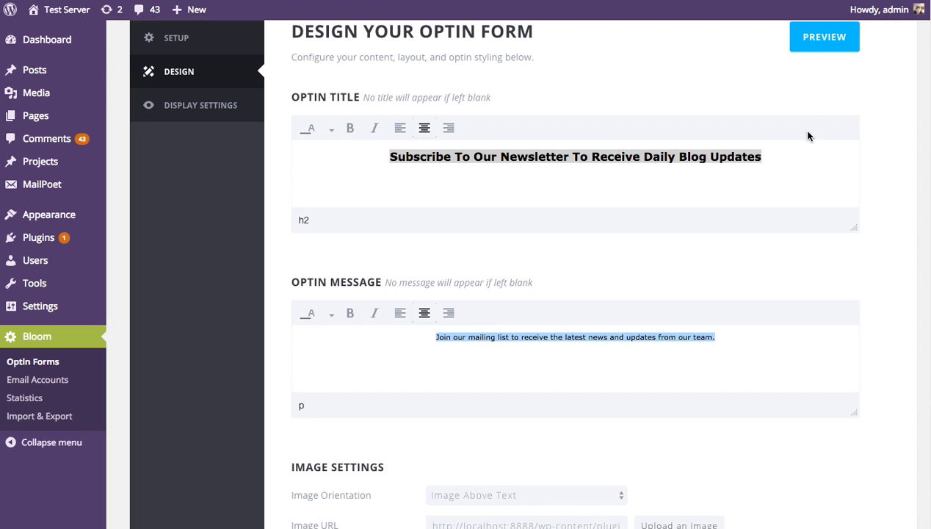
pyautogui.click(825, 34)
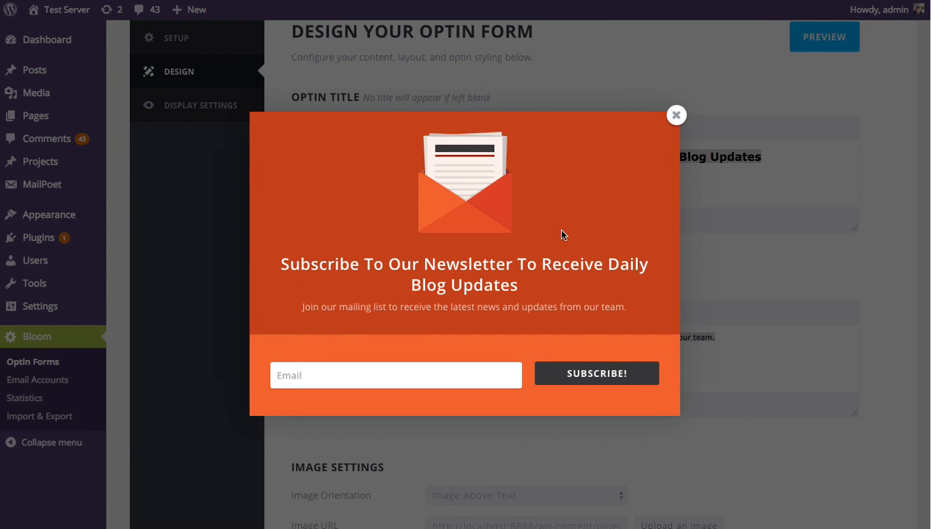
pyautogui.scroll(-1, 562, 234)
pyautogui.click(677, 114)
# Step: Set the image load-in animation to Flip and play it in the form preview
pyautogui.scroll(-2, 851, 211)
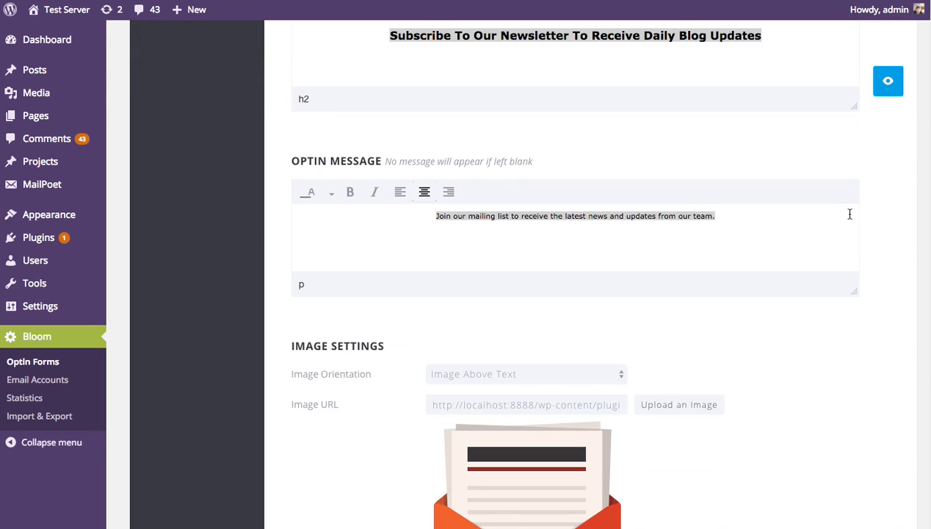
pyautogui.scroll(-5, 849, 214)
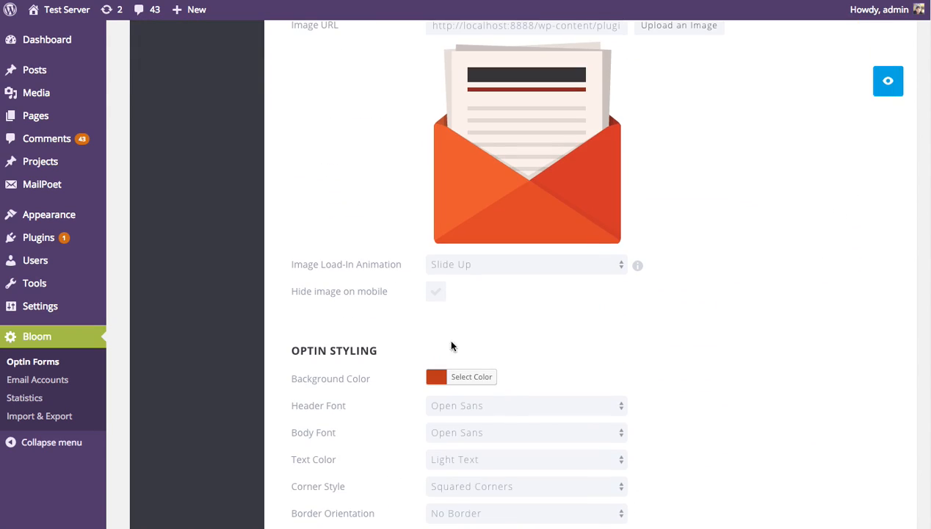
pyautogui.click(535, 268)
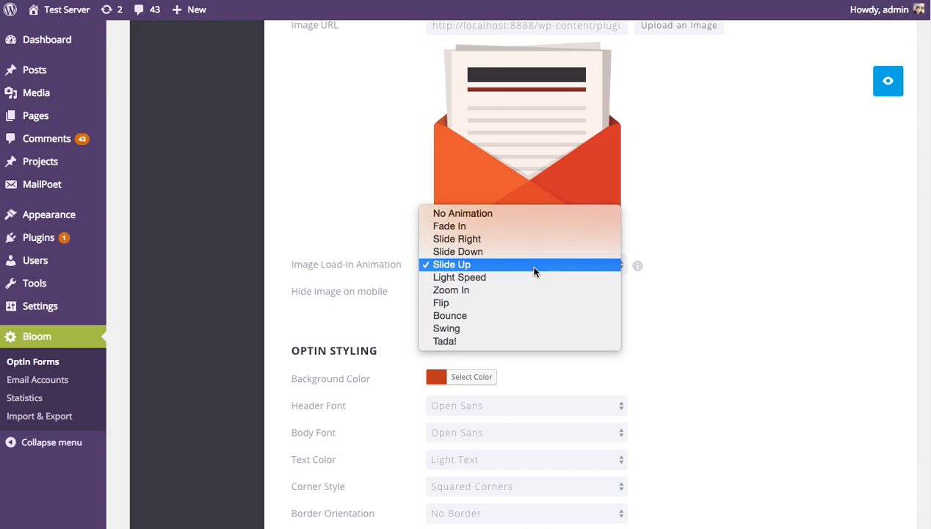
pyautogui.click(464, 304)
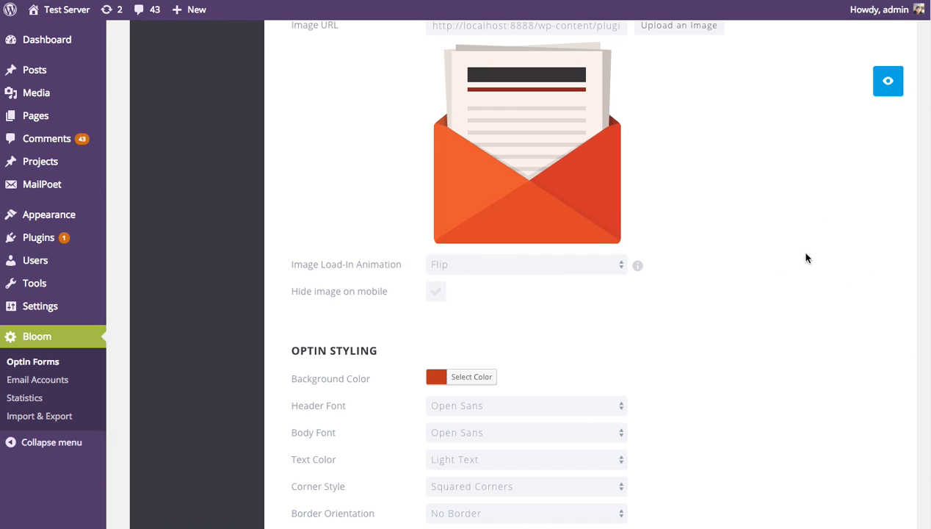
pyautogui.click(878, 85)
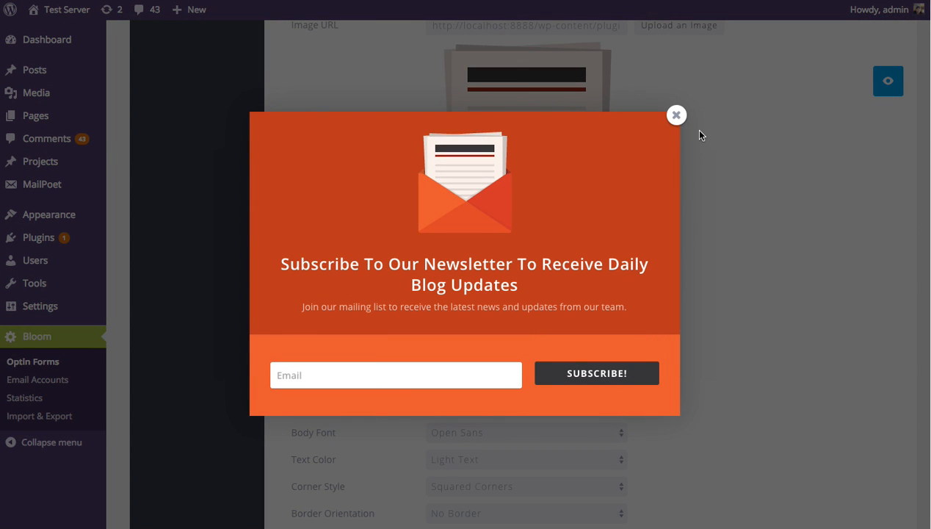
pyautogui.click(677, 116)
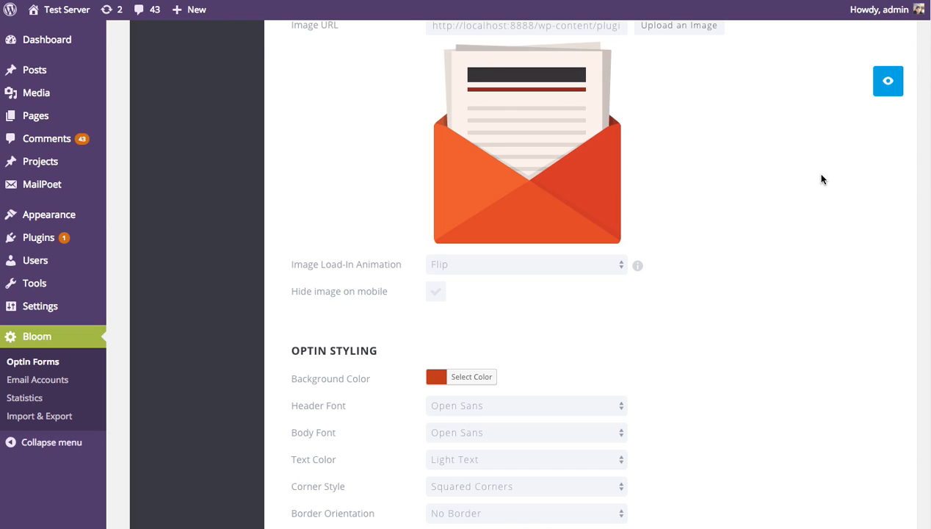
# Step: Try the option that hides the image on mobile
pyautogui.scroll(-1, 821, 177)
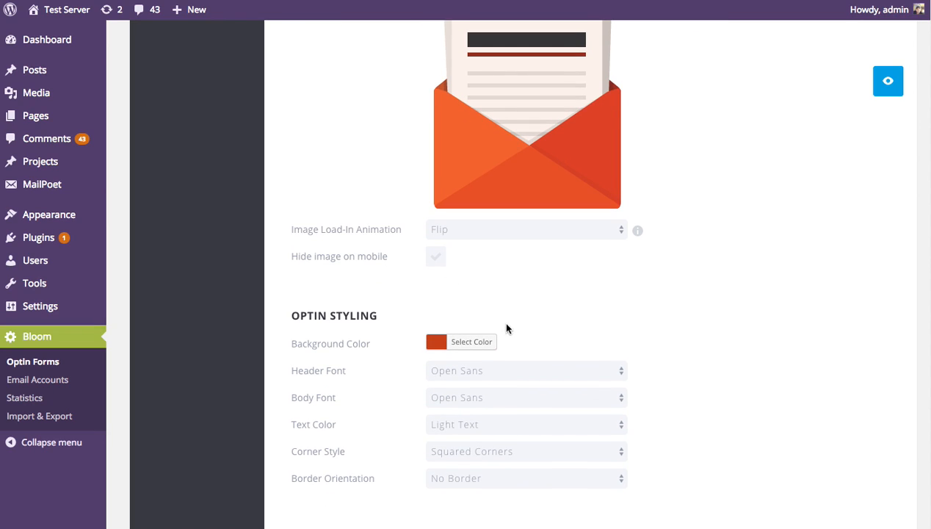
pyautogui.click(439, 261)
pyautogui.scroll(-1, 749, 208)
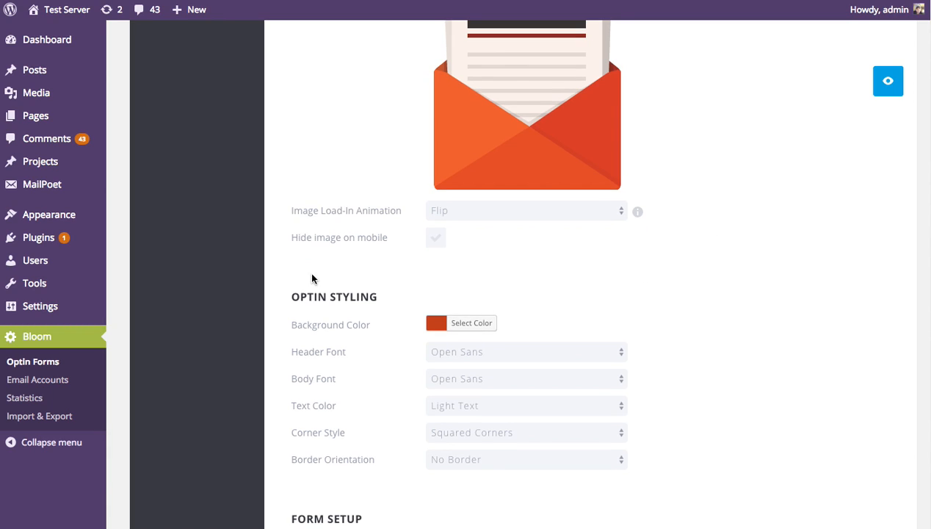
pyautogui.click(433, 239)
# Step: Browse the fonts available for the optin header without changing the selection
pyautogui.scroll(-5, 758, 248)
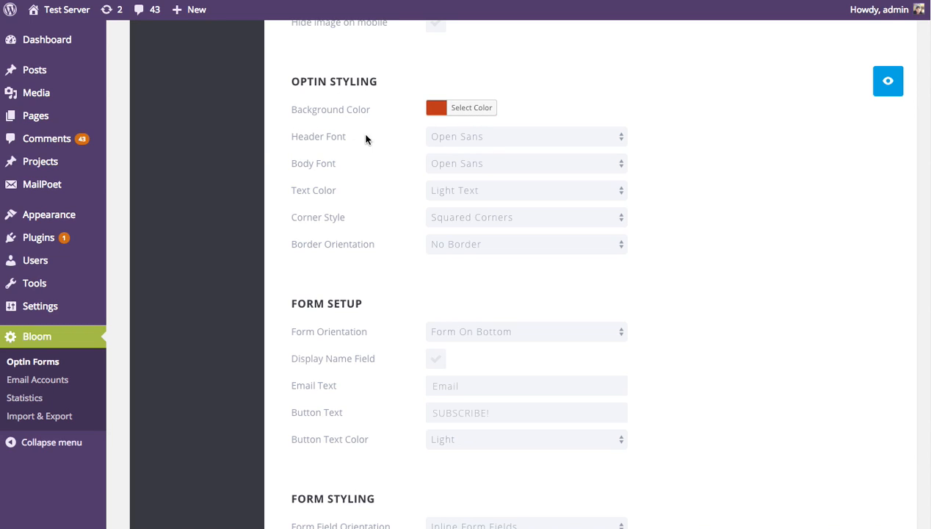
pyautogui.click(483, 137)
pyautogui.scroll(-10, 499, 189)
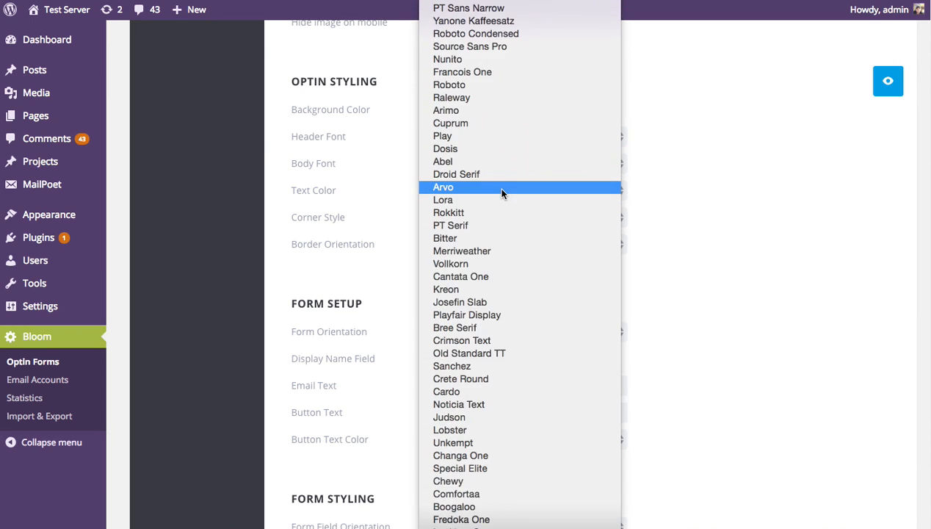
pyautogui.scroll(1, 492, 205)
pyautogui.click(879, 260)
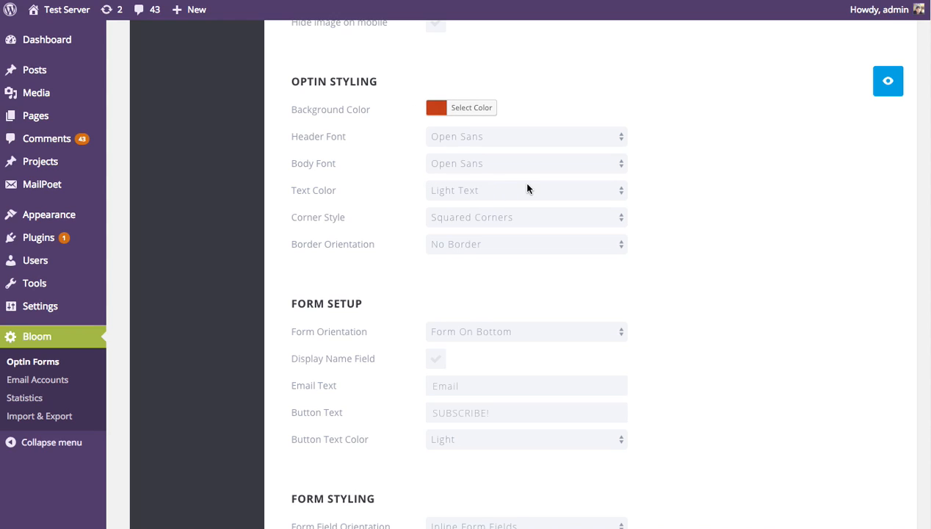
# Step: Set the optin's background color to white and check the text's legibility in the form preview
pyautogui.click(461, 107)
pyautogui.doubleClick(535, 109)
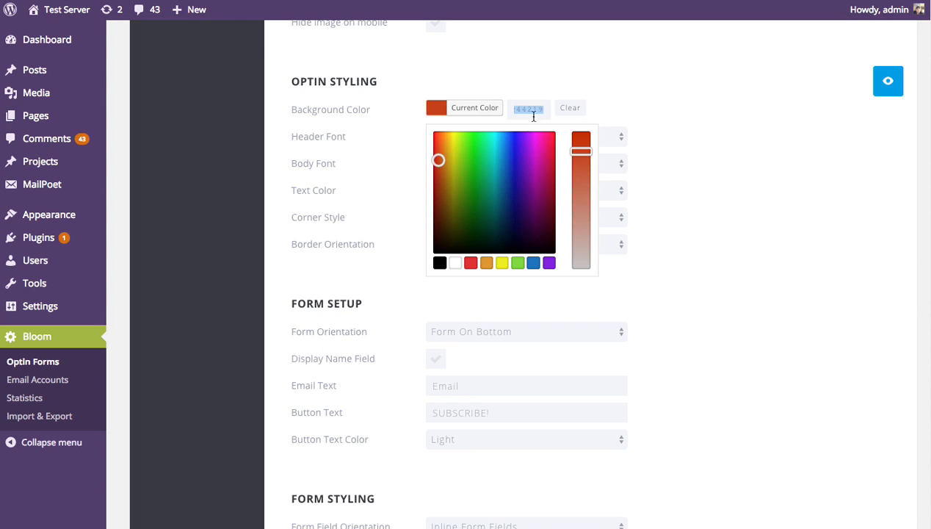
pyautogui.click(455, 262)
pyautogui.click(770, 136)
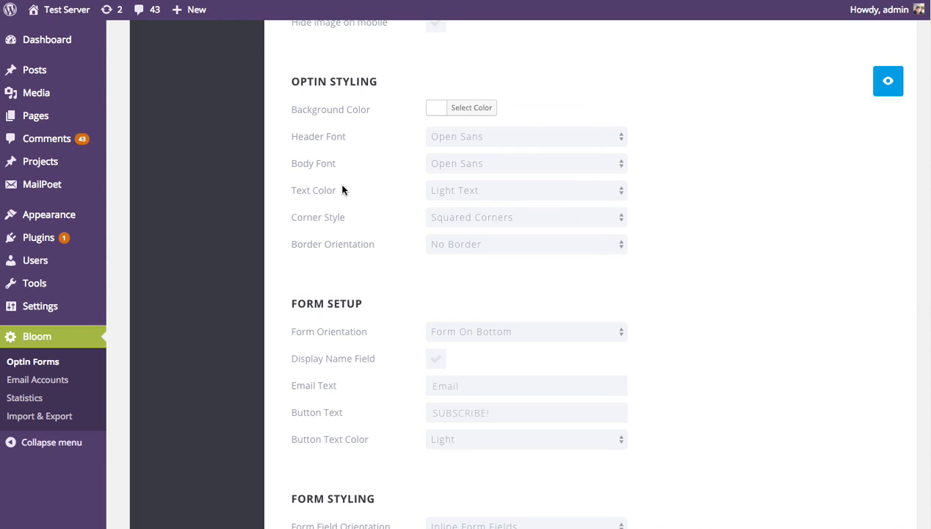
pyautogui.click(900, 91)
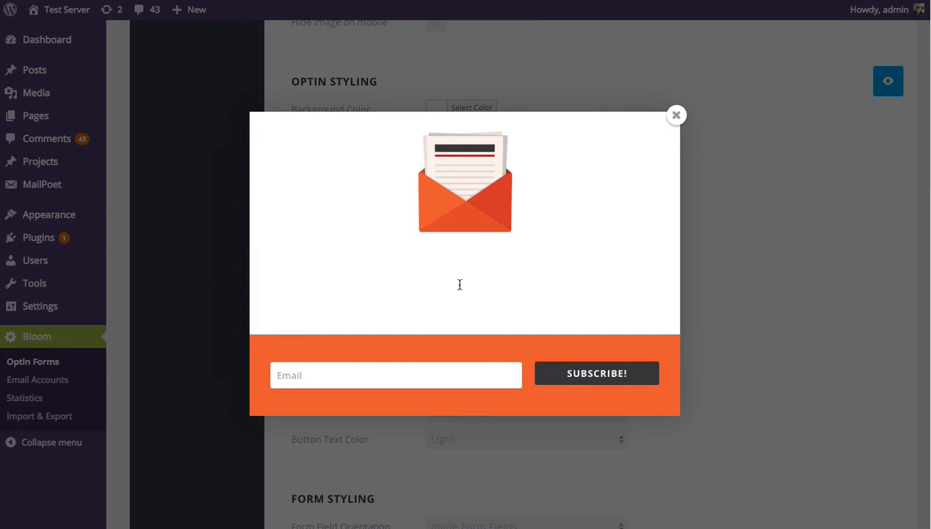
pyautogui.doubleClick(409, 276)
pyautogui.click(621, 188)
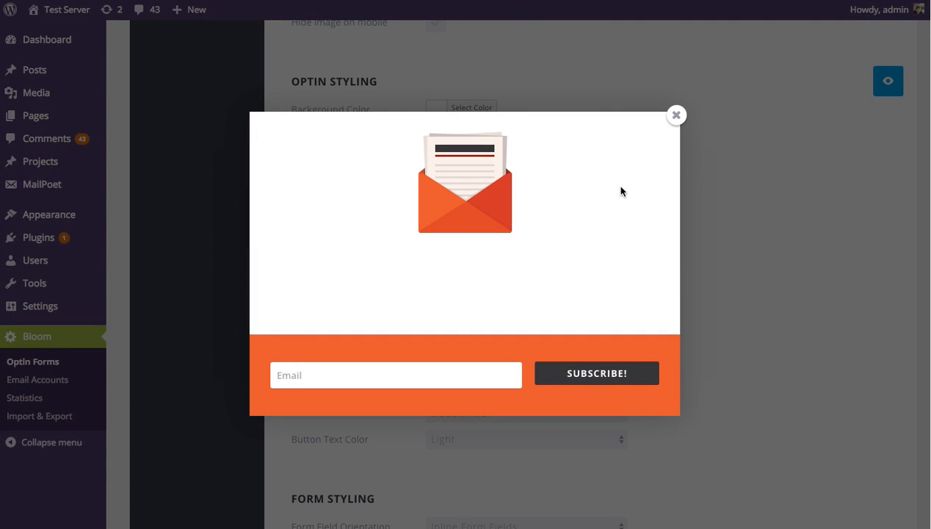
pyautogui.click(676, 114)
# Step: Set the optin's text color to Dark Text, preview the form, and close the preview
pyautogui.click(462, 190)
pyautogui.click(454, 204)
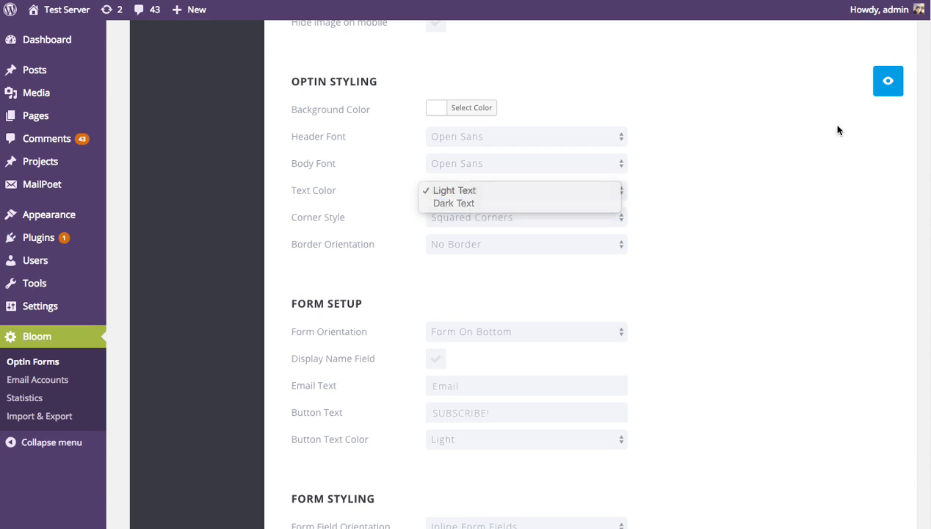
pyautogui.click(890, 85)
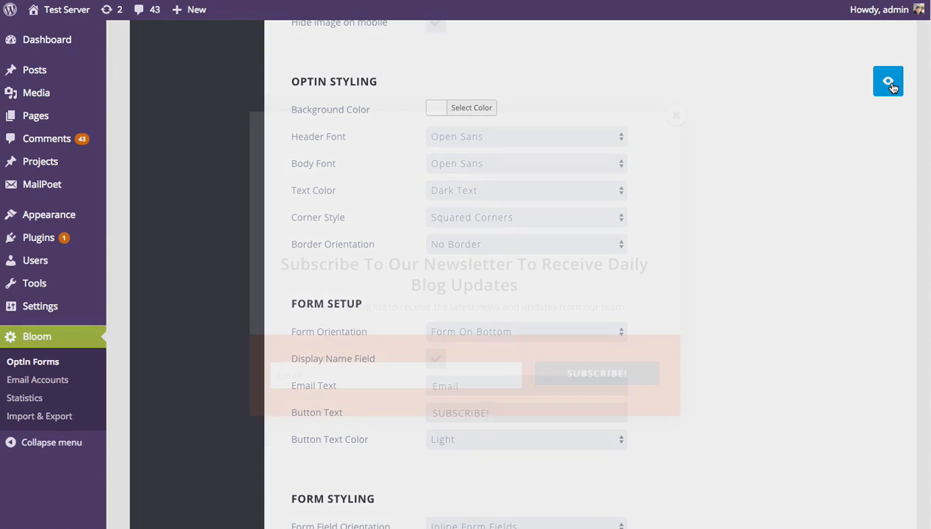
pyautogui.click(675, 115)
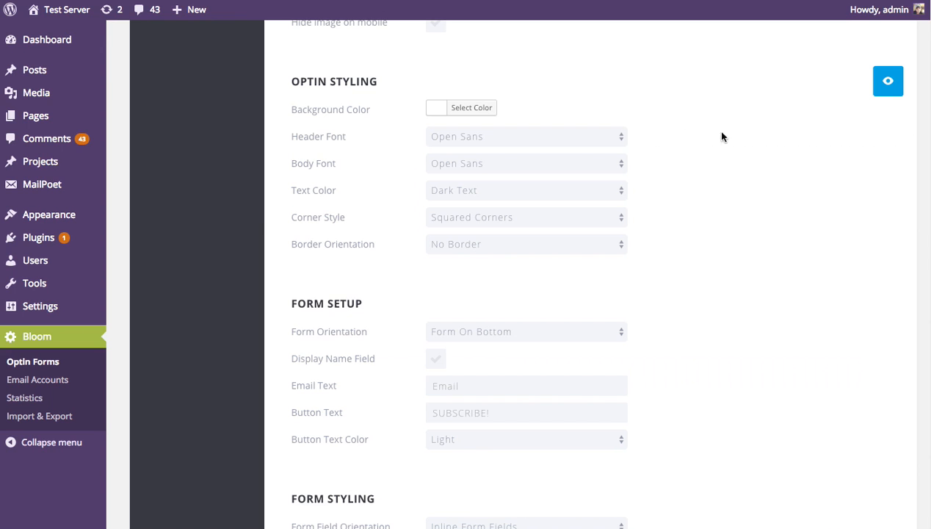
# Step: Restore the optin's Light Text color and its dark orange background
pyautogui.click(468, 192)
pyautogui.click(463, 177)
pyautogui.click(472, 108)
pyautogui.click(755, 171)
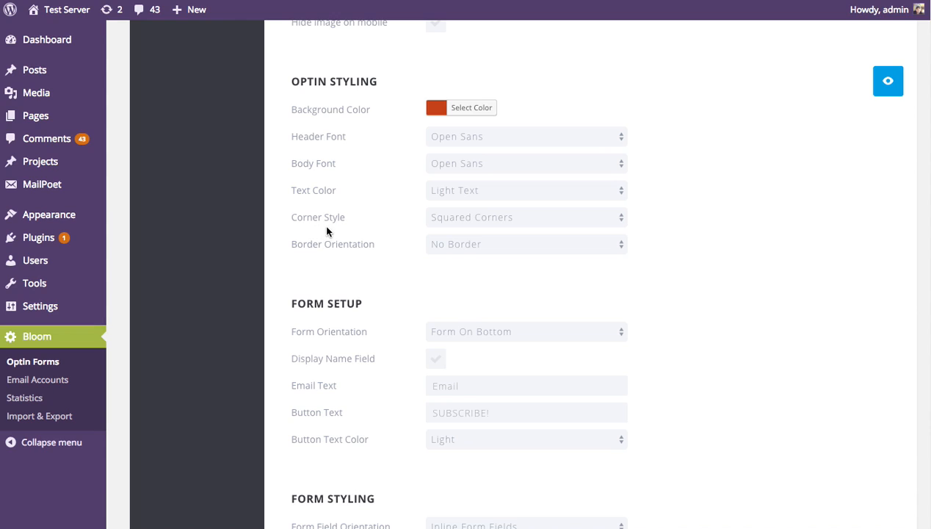
# Step: Set the optin's corner style to Rounded Corners and check it in the form preview
pyautogui.click(495, 218)
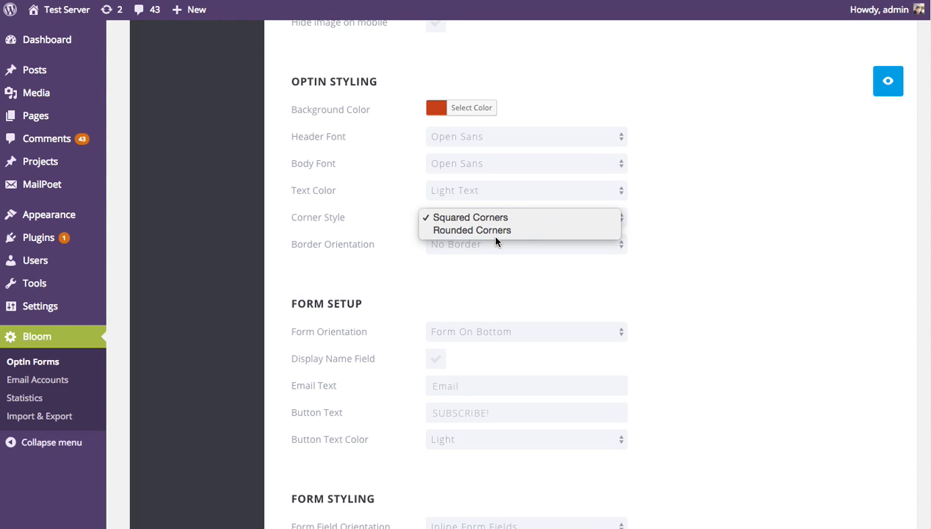
pyautogui.click(487, 228)
pyautogui.click(888, 82)
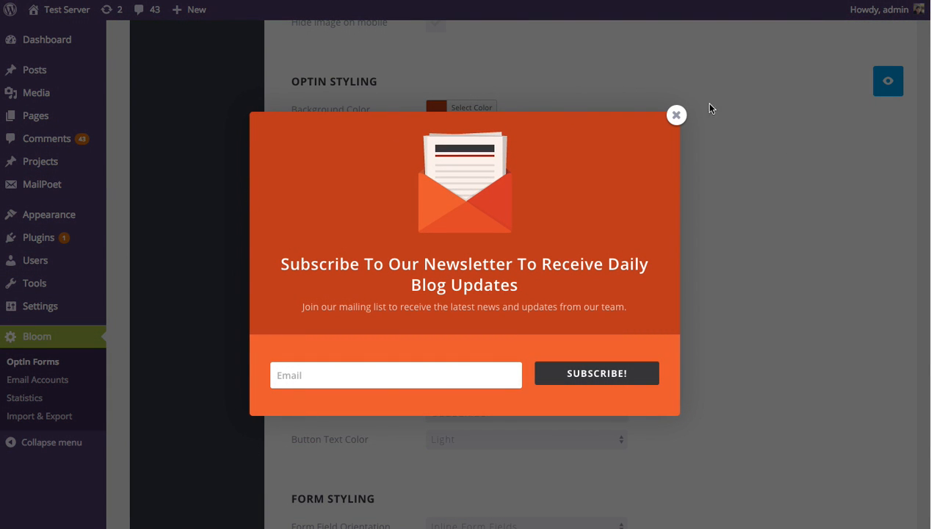
pyautogui.click(676, 115)
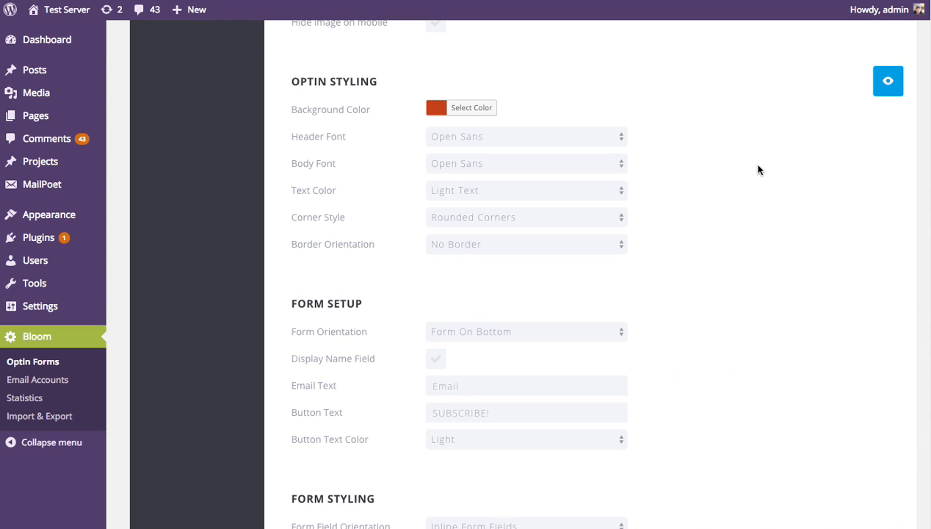
# Step: Set the optin's border orientation to Full Border
pyautogui.click(489, 251)
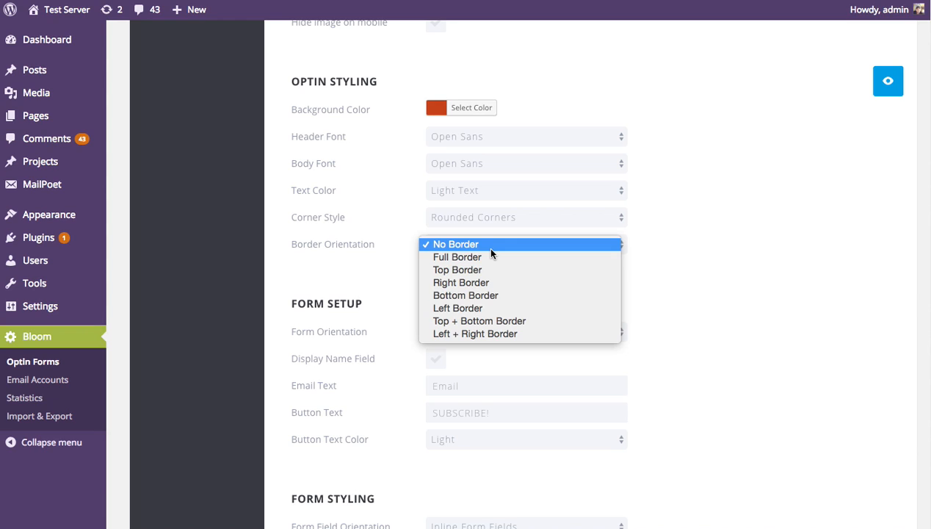
pyautogui.click(476, 258)
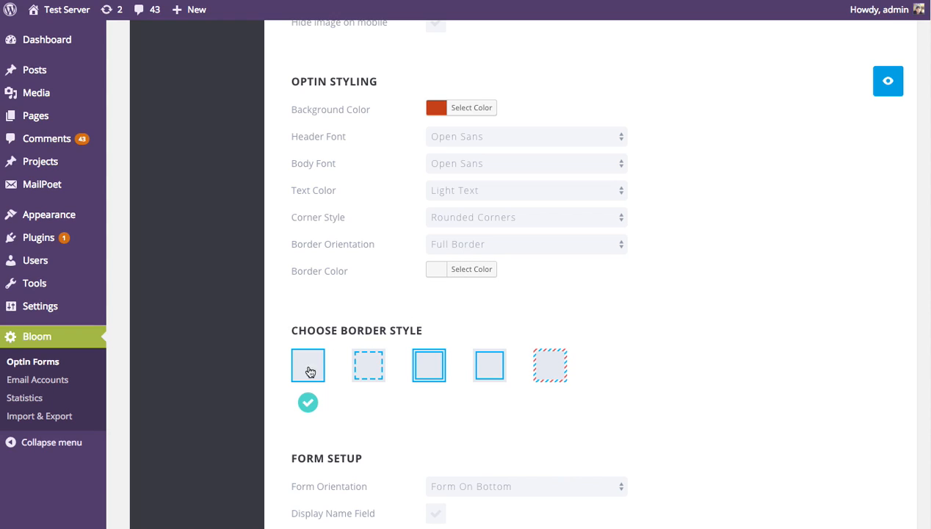
# Step: Set the optin's border color to black and check the full border in the form preview
pyautogui.click(433, 273)
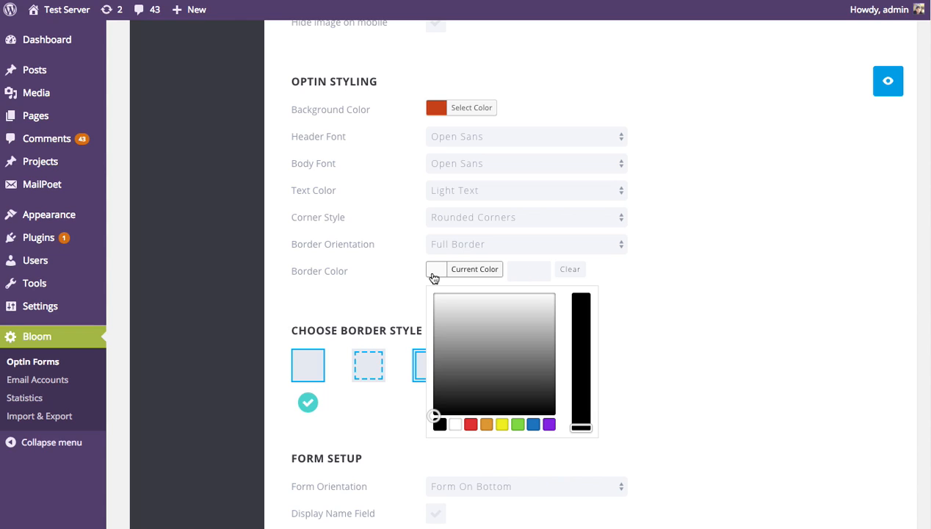
pyautogui.click(439, 424)
pyautogui.click(793, 240)
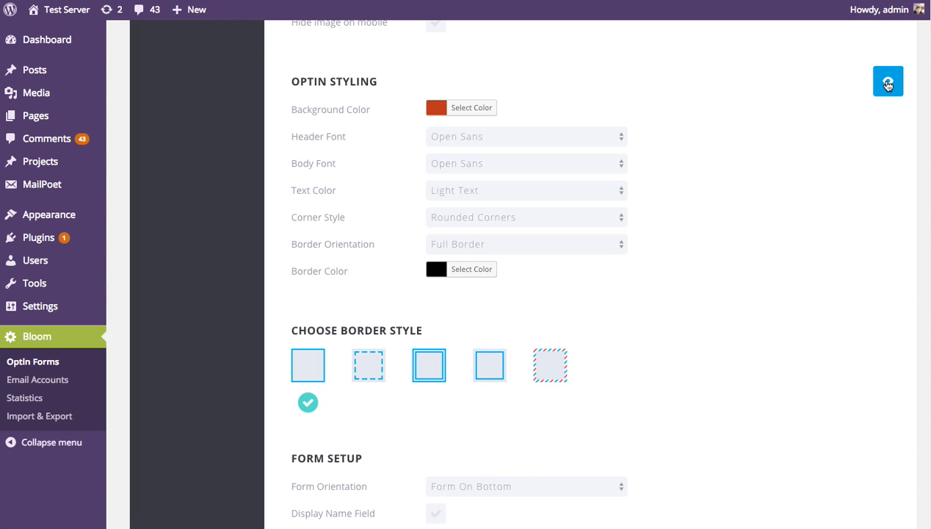
pyautogui.click(887, 83)
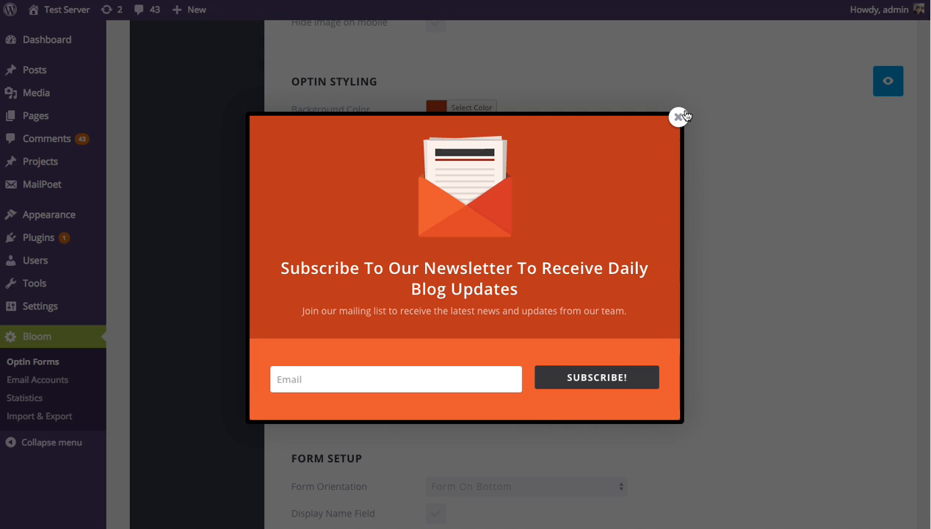
pyautogui.click(679, 116)
# Step: Set the border orientation to Top + Bottom Border and preview it with the inset solid border style
pyautogui.click(498, 244)
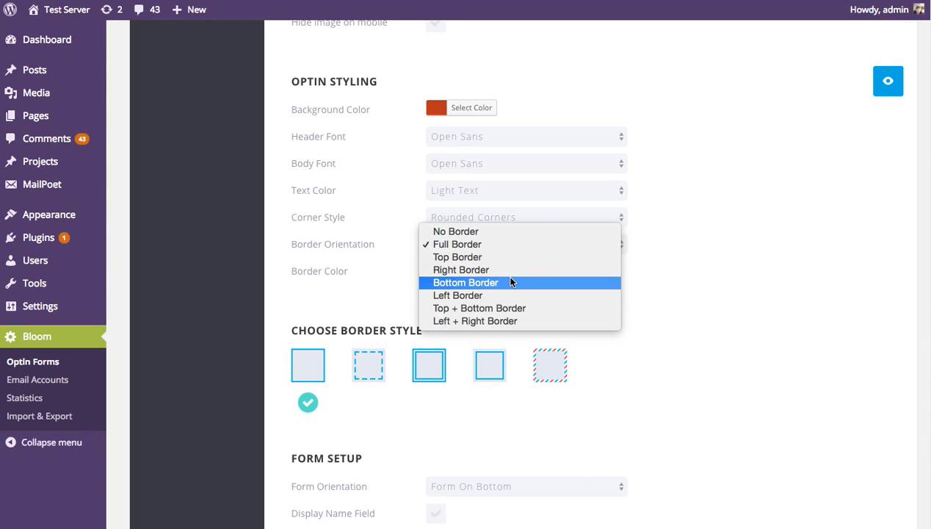
pyautogui.click(486, 311)
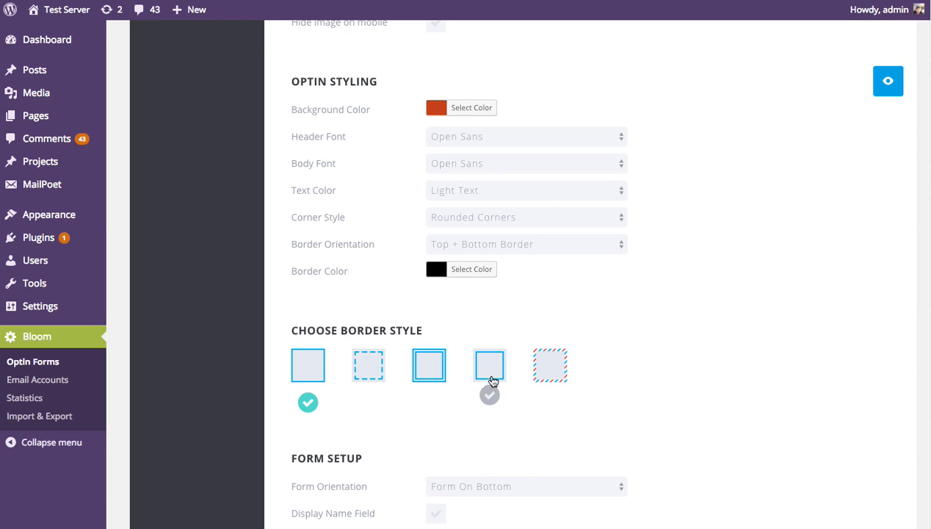
pyautogui.click(490, 375)
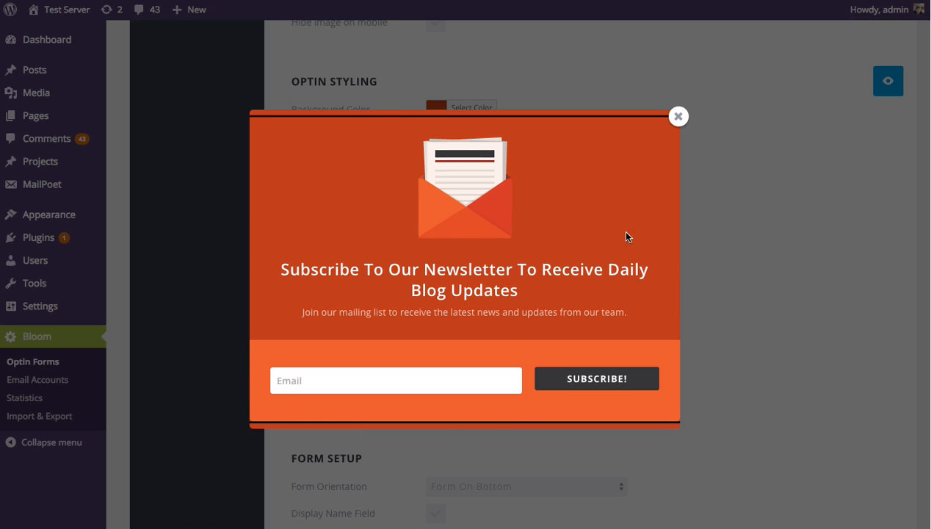
pyautogui.click(676, 119)
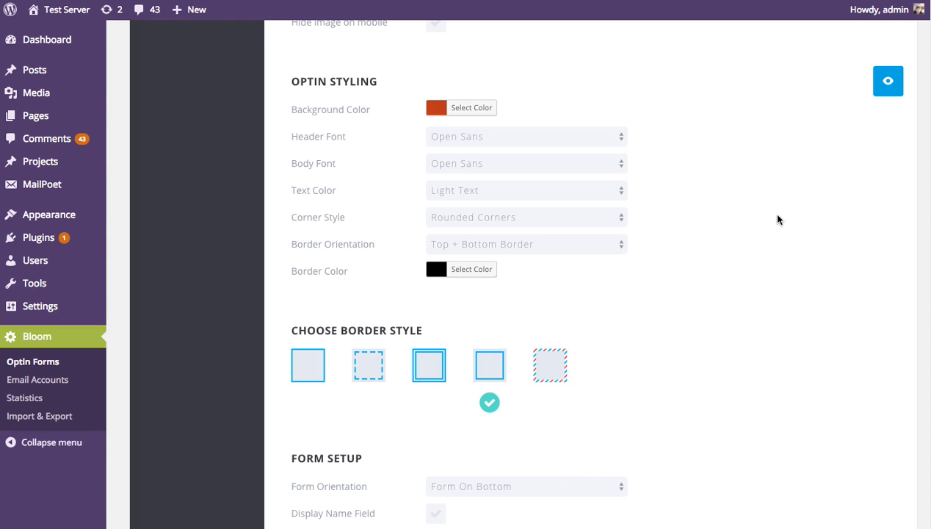
# Step: Choose the diagonally striped envelope border style and check it in the form preview
pyautogui.click(551, 370)
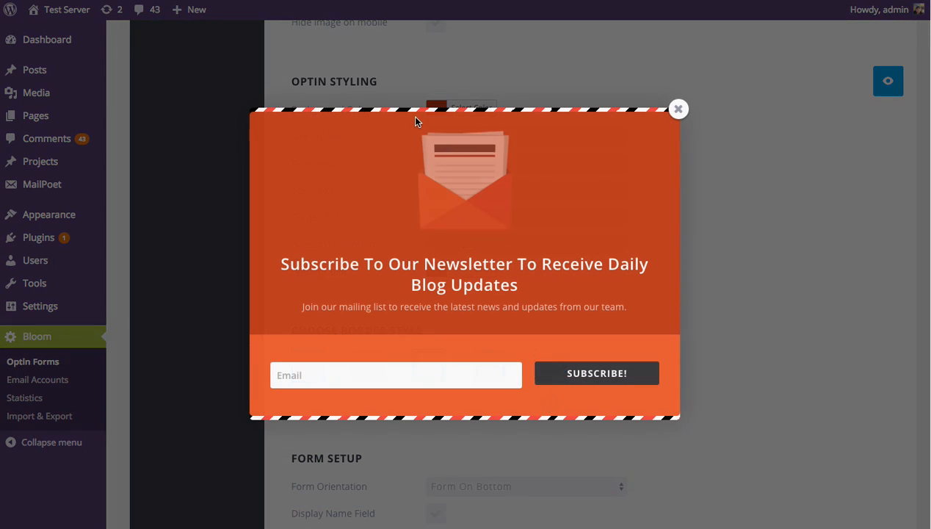
pyautogui.click(687, 110)
# Step: Preview the optin with the Form On Right orientation and restore the Form On Bottom orientation
pyautogui.scroll(-5, 784, 216)
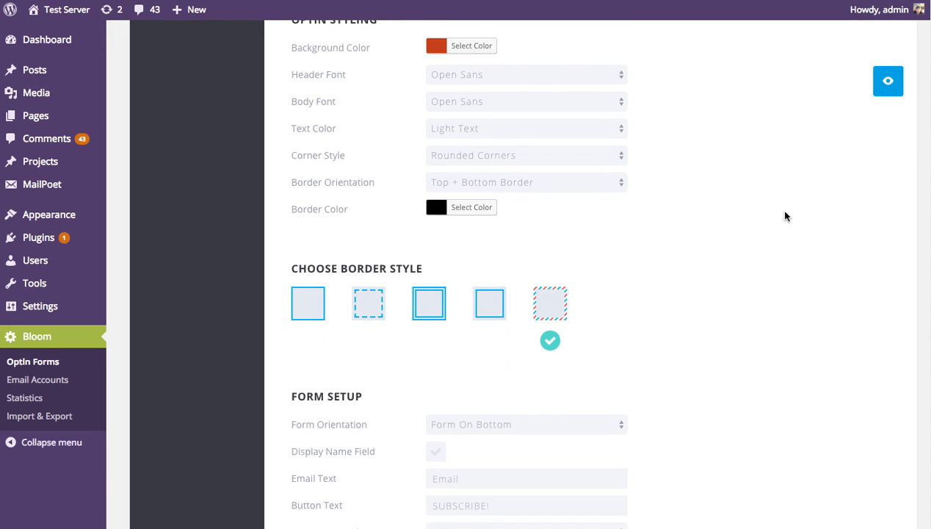
pyautogui.scroll(-6, 784, 216)
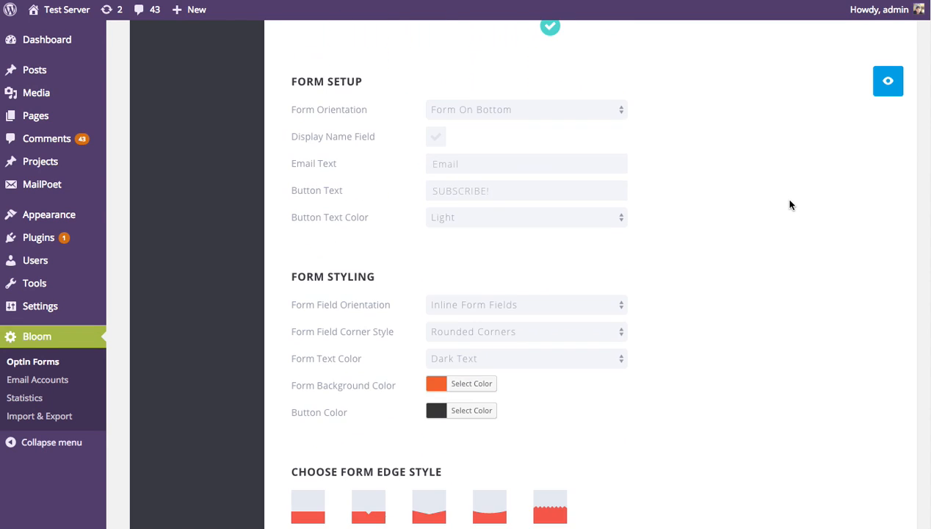
pyautogui.scroll(3, 789, 210)
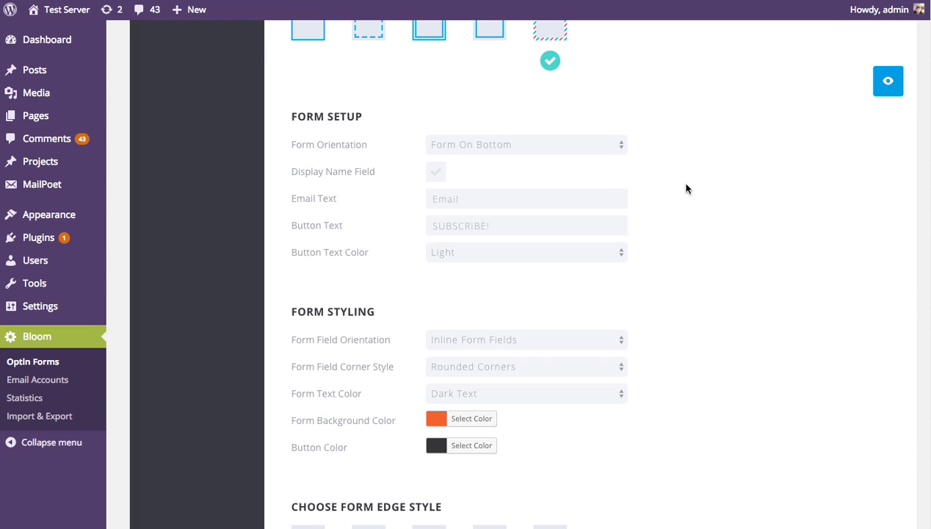
pyautogui.click(539, 147)
pyautogui.click(478, 155)
pyautogui.click(887, 81)
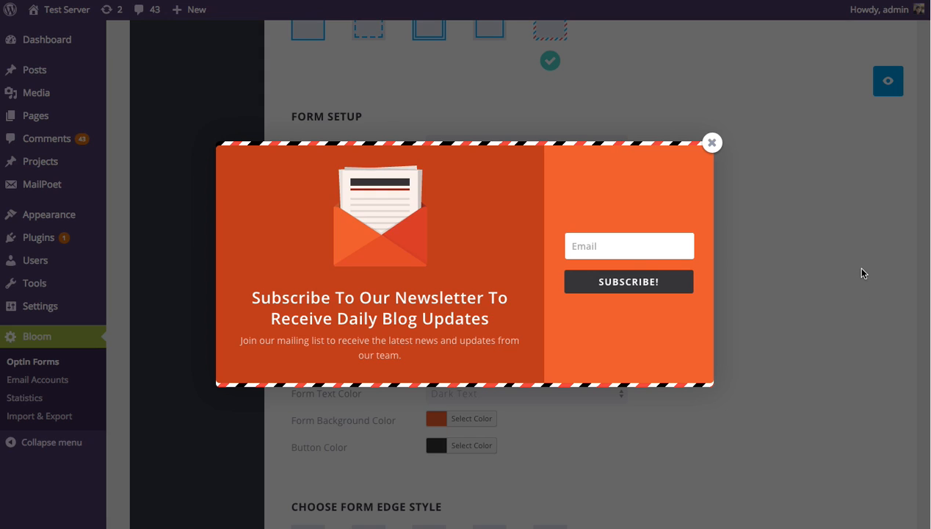
pyautogui.click(637, 242)
pyautogui.click(609, 345)
pyautogui.click(712, 144)
pyautogui.click(551, 146)
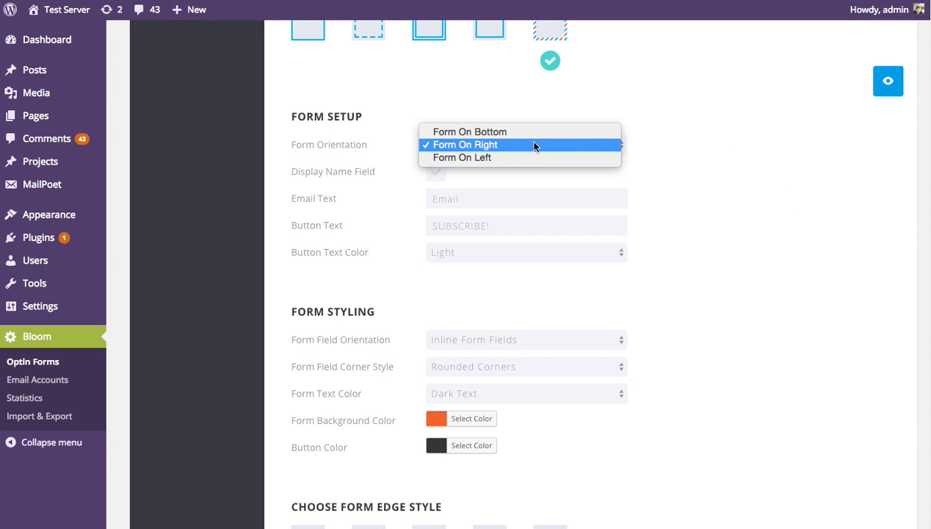
pyautogui.click(535, 131)
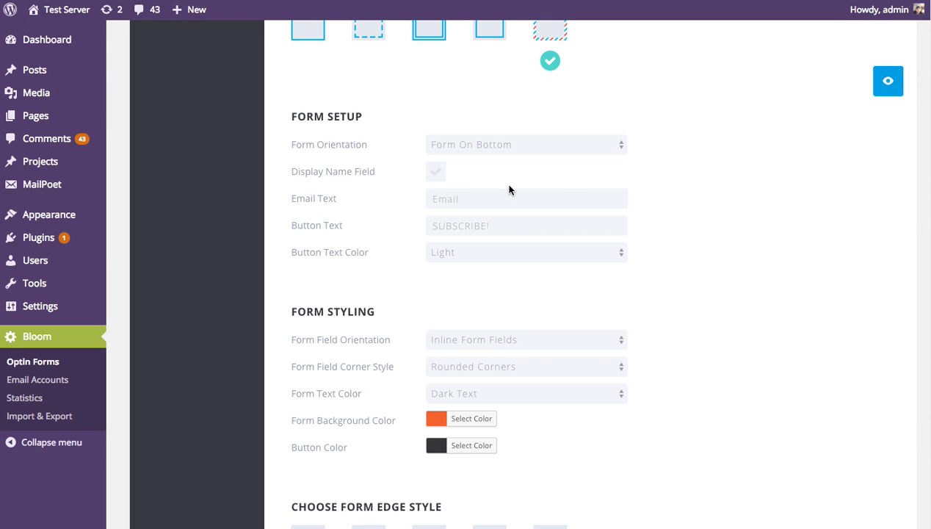
# Step: Enable the Display Name Field option to see its name text setting, and disable it again
pyautogui.click(436, 173)
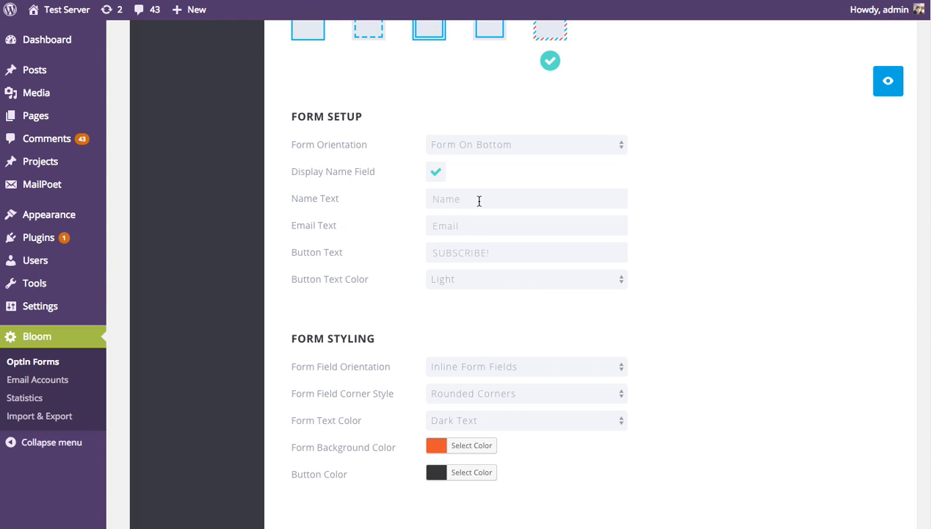
pyautogui.click(435, 175)
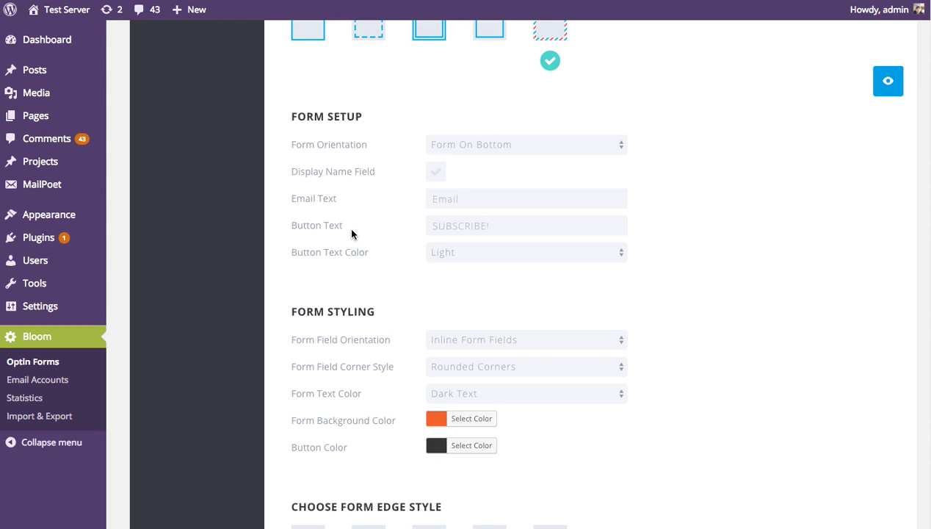
# Step: Set the form's button text to JOIN TODAY and check it in the form preview
pyautogui.click(448, 226)
pyautogui.write('Let')
pyautogui.press('BackSpace')
pyautogui.press('BackSpace')
pyautogui.press('BackSpace')
pyautogui.write('JOIN TODAY')
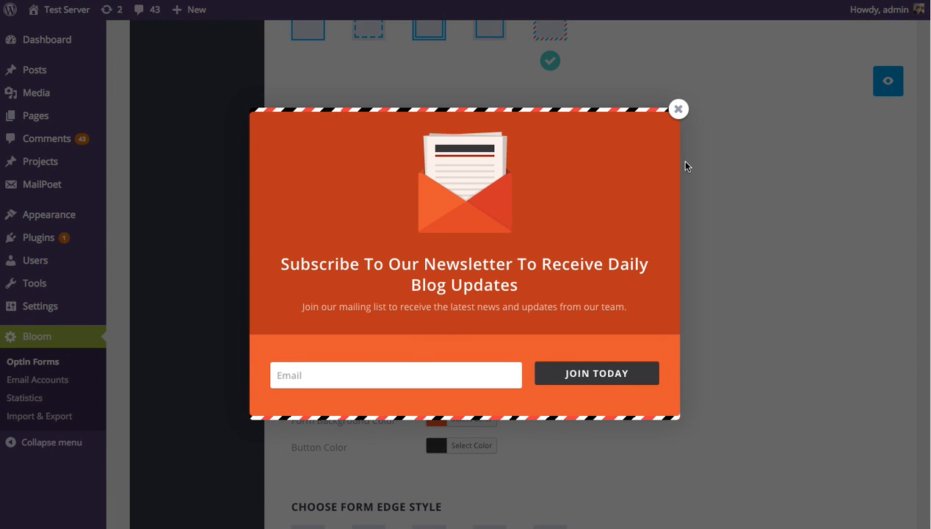
pyautogui.click(678, 109)
# Step: Check which Button Text Color options are available for the form
pyautogui.scroll(-2, 773, 150)
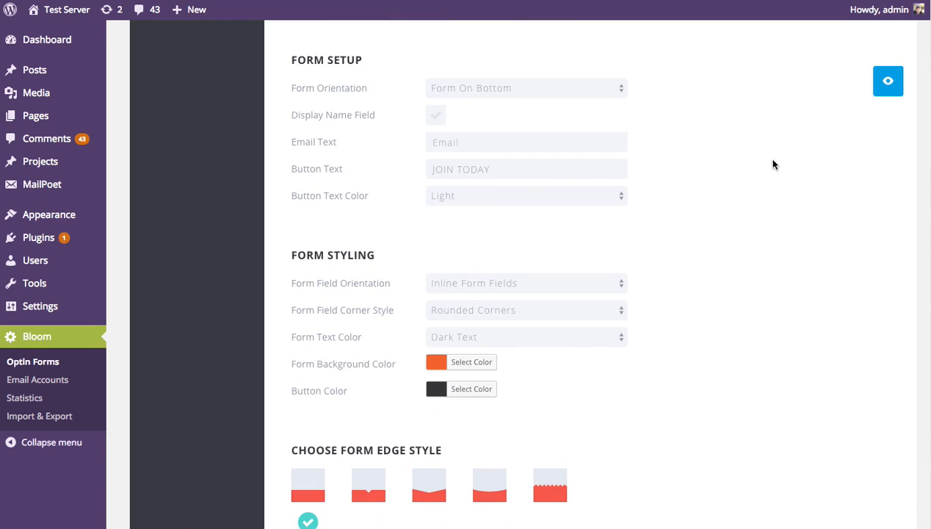
pyautogui.scroll(-1, 773, 163)
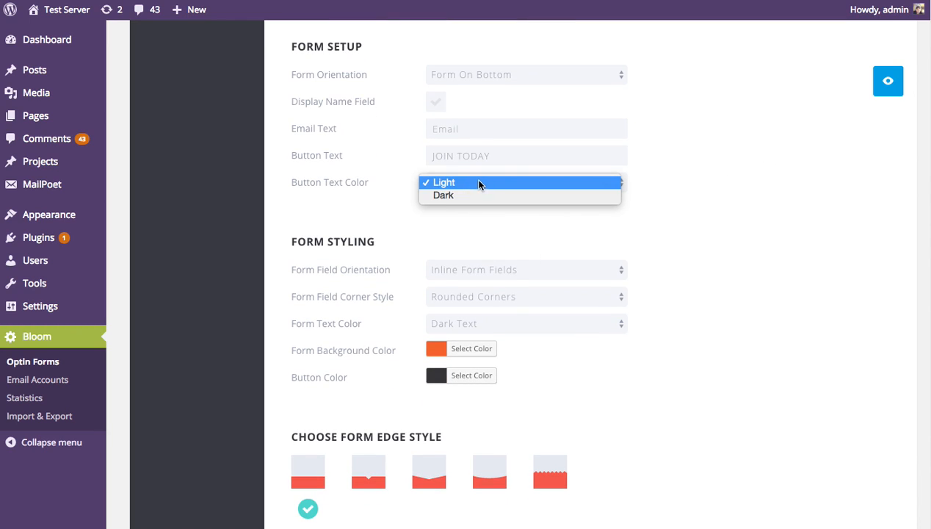
pyautogui.click(771, 162)
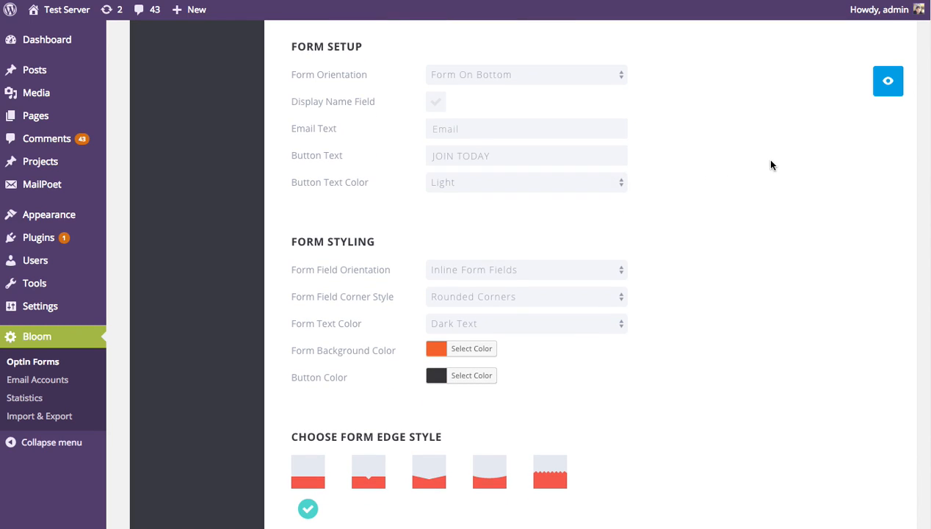
# Step: Examine the Form Field Orientation options and preview how the Inline Form Fields layout looks
pyautogui.scroll(-2, 742, 213)
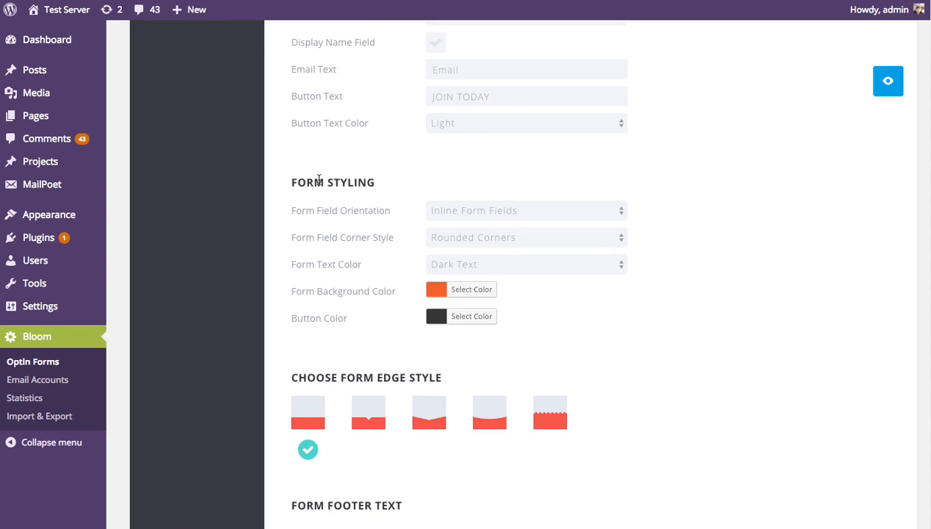
pyautogui.click(500, 212)
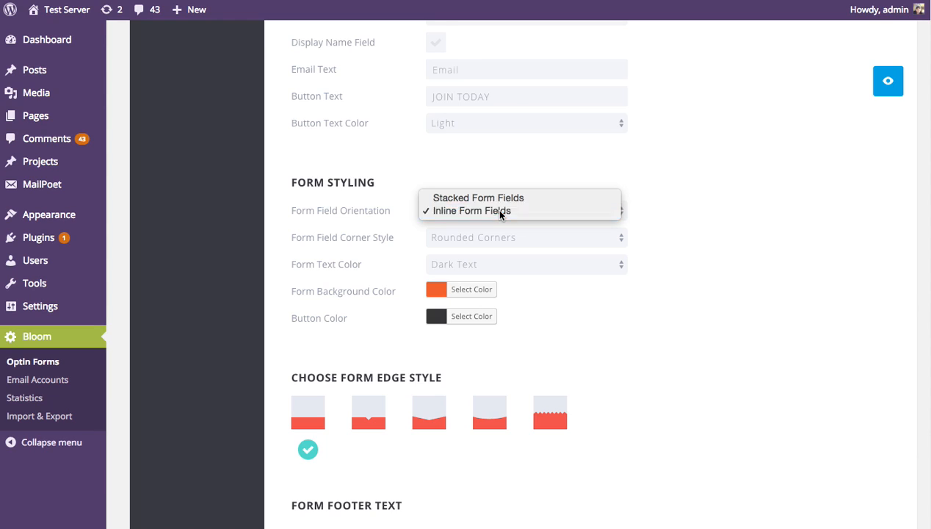
pyautogui.click(502, 213)
pyautogui.click(898, 87)
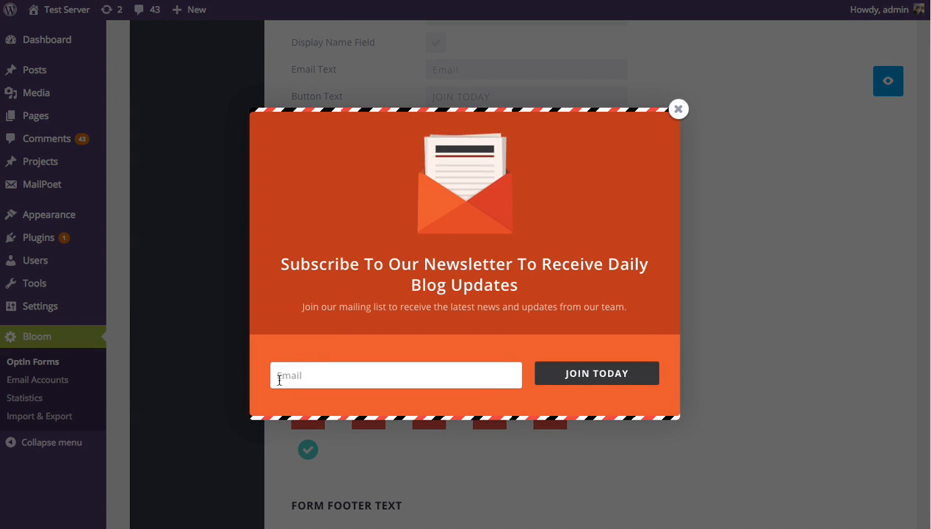
pyautogui.click(679, 110)
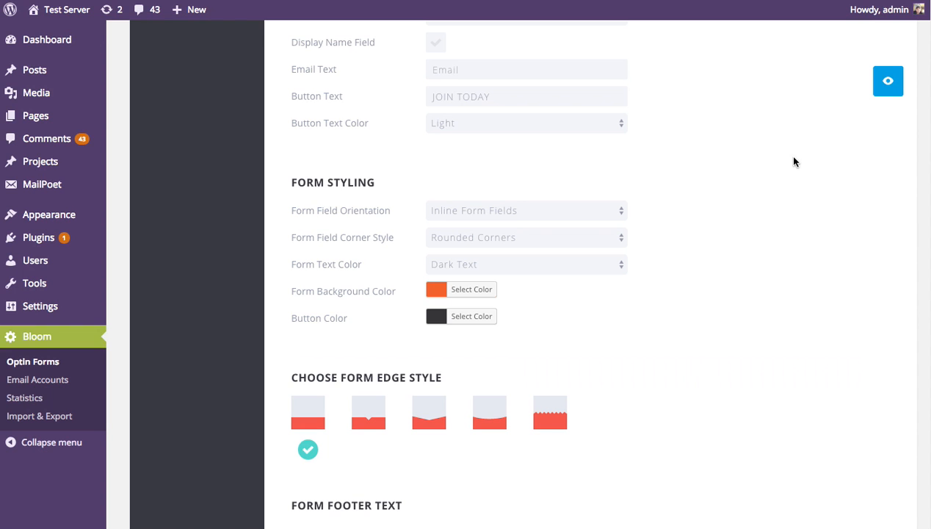
# Step: Set the form field orientation to Stacked Form Fields and check it in the form preview
pyautogui.click(498, 212)
pyautogui.click(492, 200)
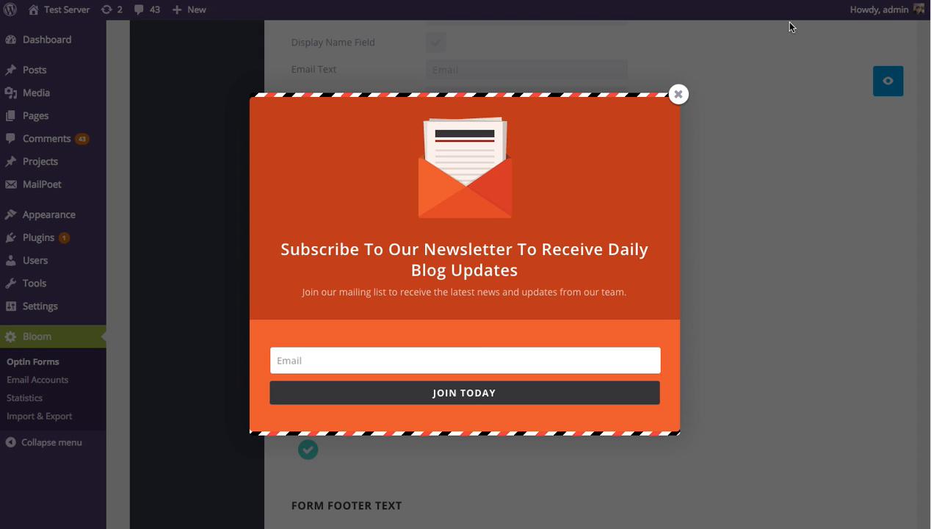
pyautogui.click(679, 94)
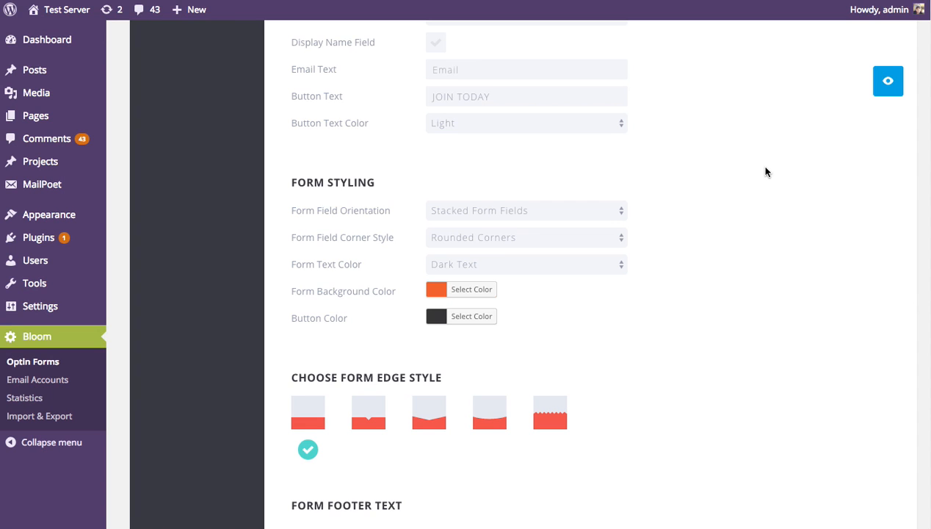
# Step: Change the form's button color to green and check it in the form preview
pyautogui.scroll(-2, 766, 173)
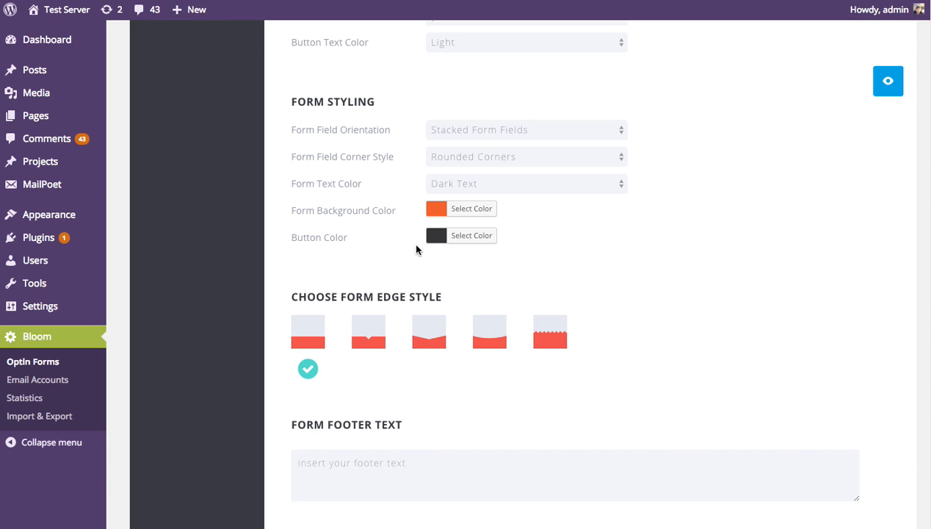
pyautogui.click(435, 235)
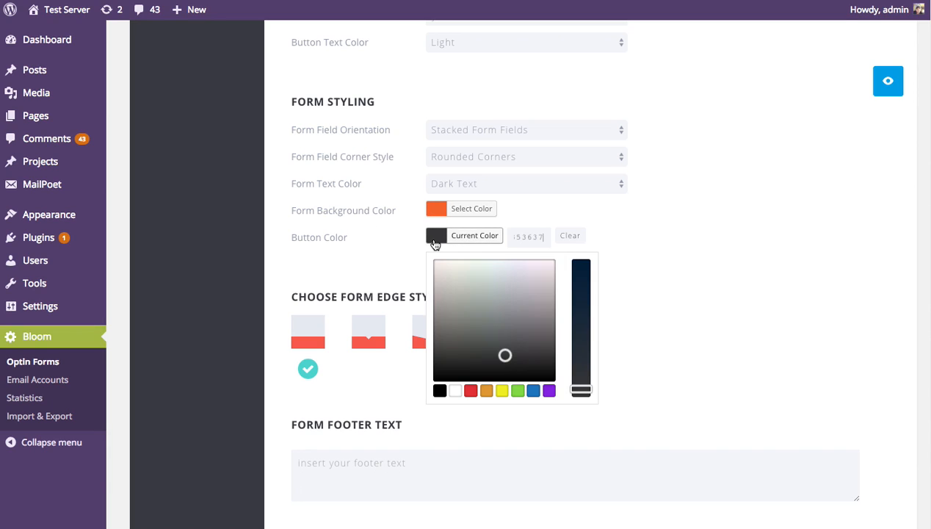
pyautogui.doubleClick(528, 236)
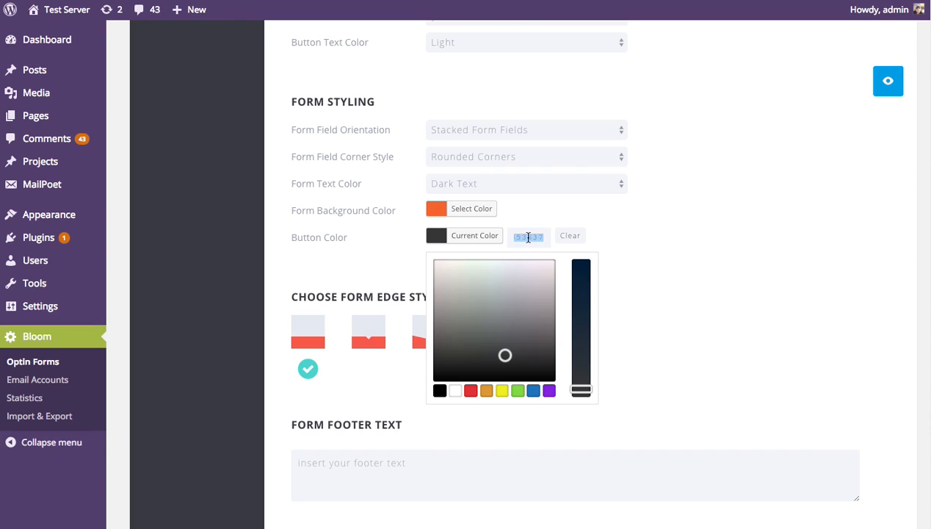
pyautogui.click(518, 390)
pyautogui.moveTo(464, 279); pyautogui.dragTo(470, 290)
pyautogui.click(788, 210)
pyautogui.click(887, 81)
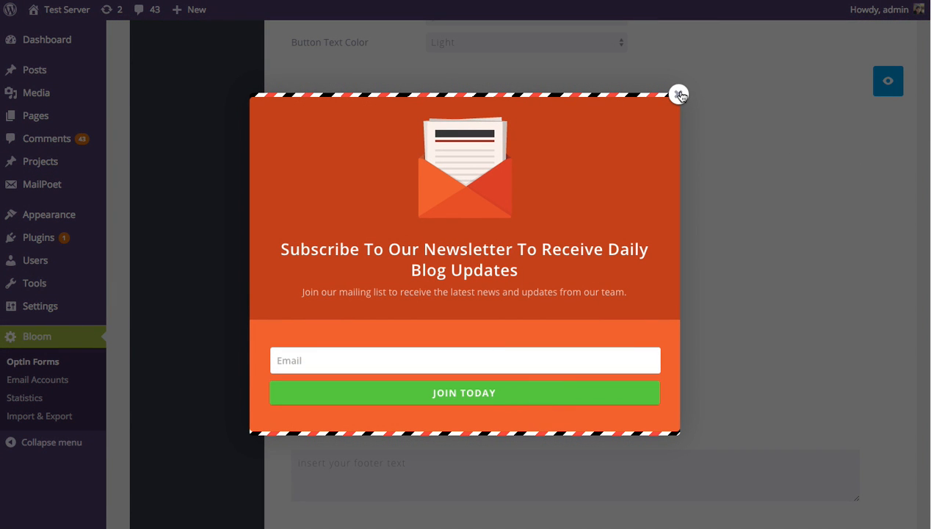
pyautogui.click(679, 95)
# Step: Choose the zigzag form edge style and check it in the form preview
pyautogui.scroll(-3, 754, 164)
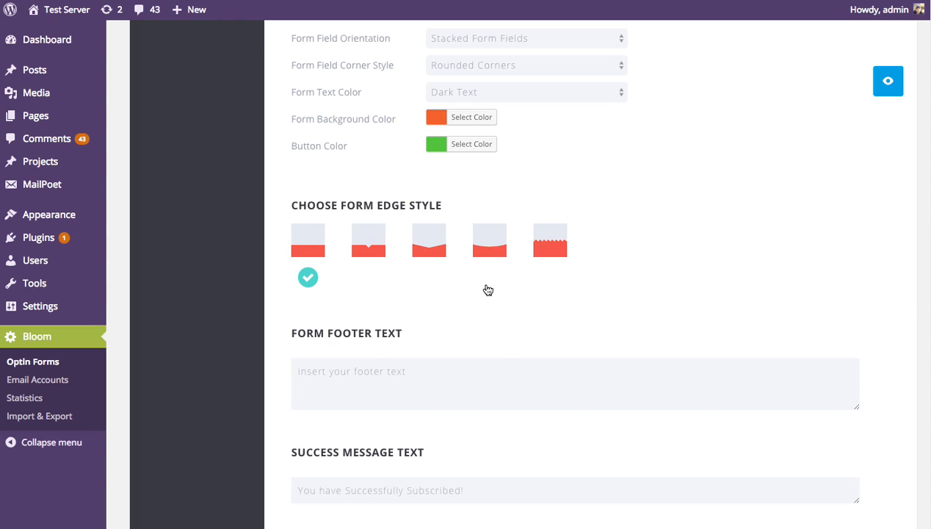
pyautogui.click(489, 250)
pyautogui.click(550, 249)
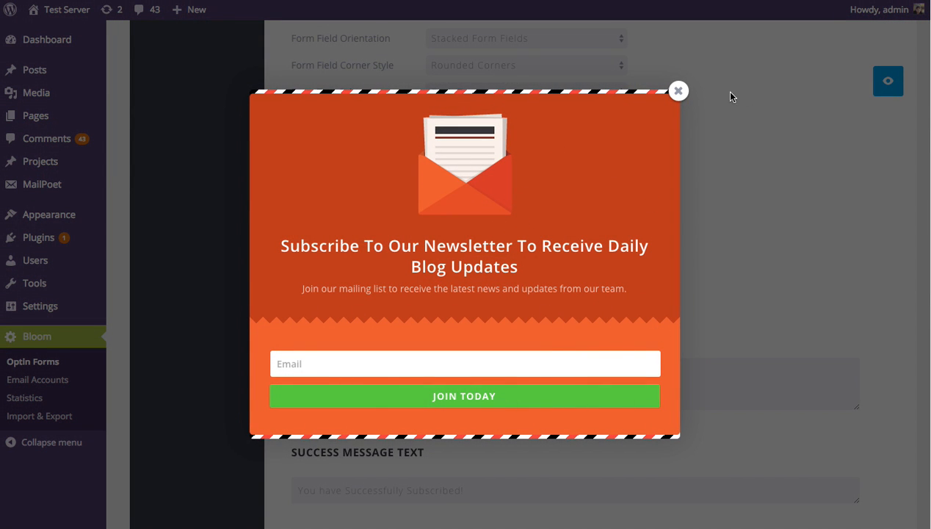
pyautogui.click(676, 91)
# Step: Look over the footer text, success message and custom CSS fields, and proceed to the optin's Display Settings
pyautogui.scroll(-2, 770, 161)
pyautogui.scroll(-4, 773, 163)
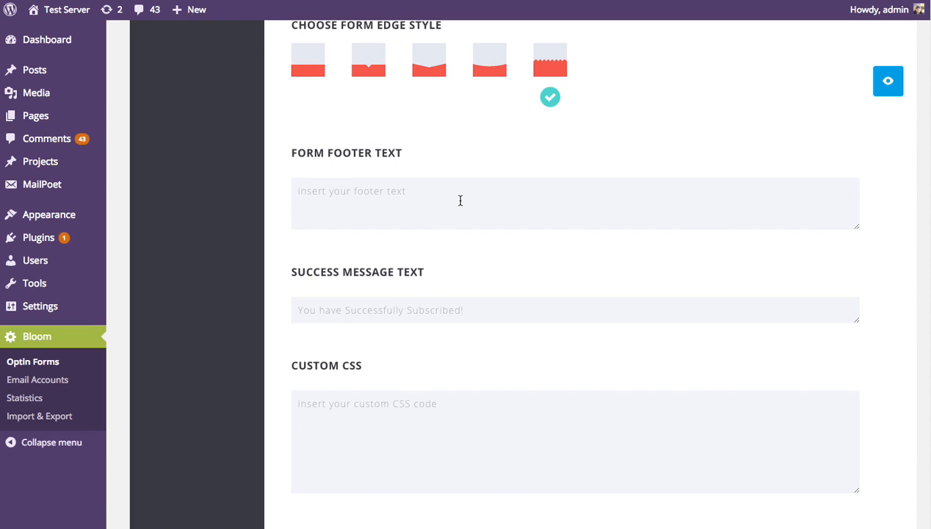
pyautogui.click(408, 313)
pyautogui.click(431, 417)
pyautogui.scroll(-5, 432, 409)
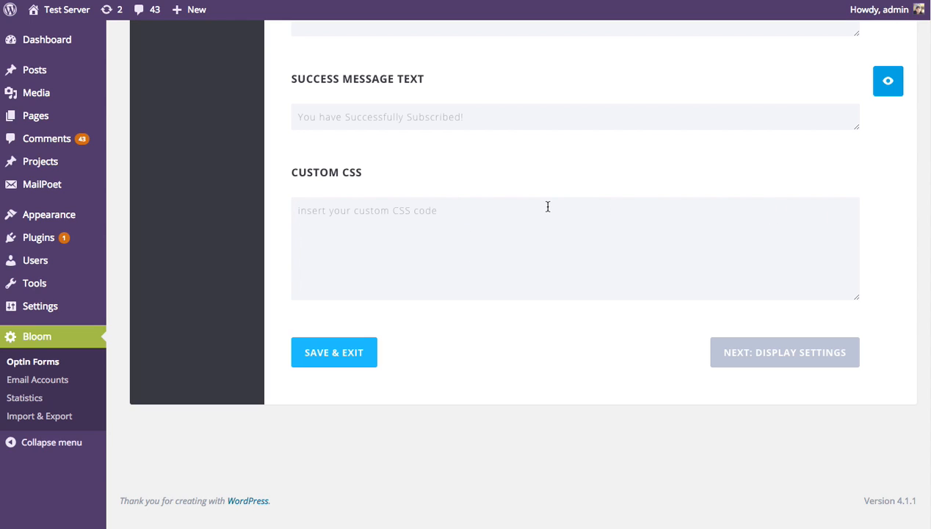
pyautogui.scroll(3, 570, 184)
pyautogui.scroll(-3, 574, 185)
pyautogui.click(784, 360)
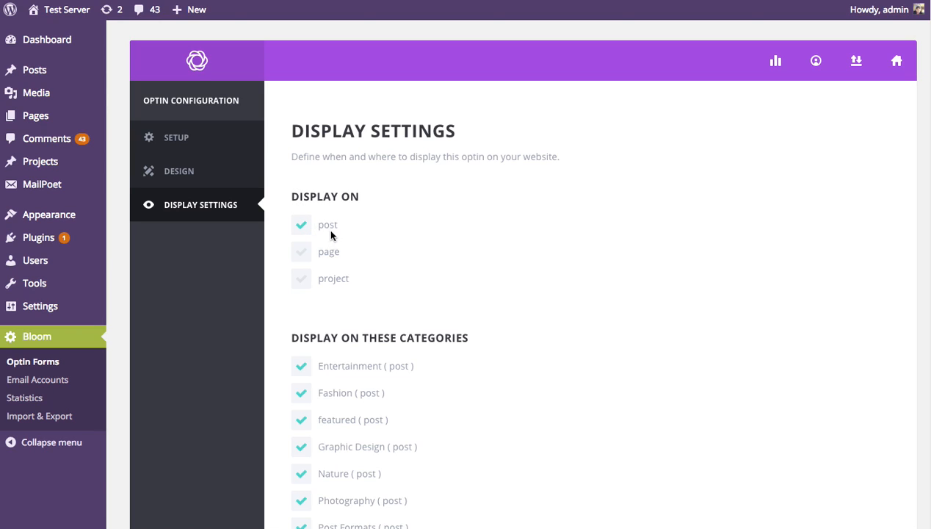
# Step: Turn on the optin's display for pages and projects and turn both off again
pyautogui.click(301, 253)
pyautogui.click(301, 279)
pyautogui.click(302, 278)
pyautogui.click(302, 252)
# Step: Look through the display categories, and turn the Entertainment and Fashion post categories off and back on
pyautogui.scroll(-2, 482, 239)
pyautogui.scroll(-5, 443, 190)
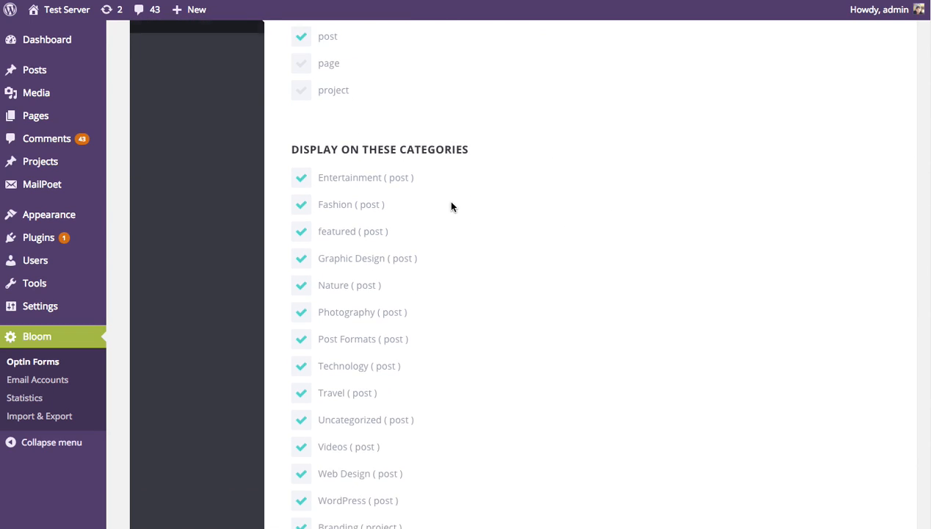
pyautogui.scroll(-10, 462, 207)
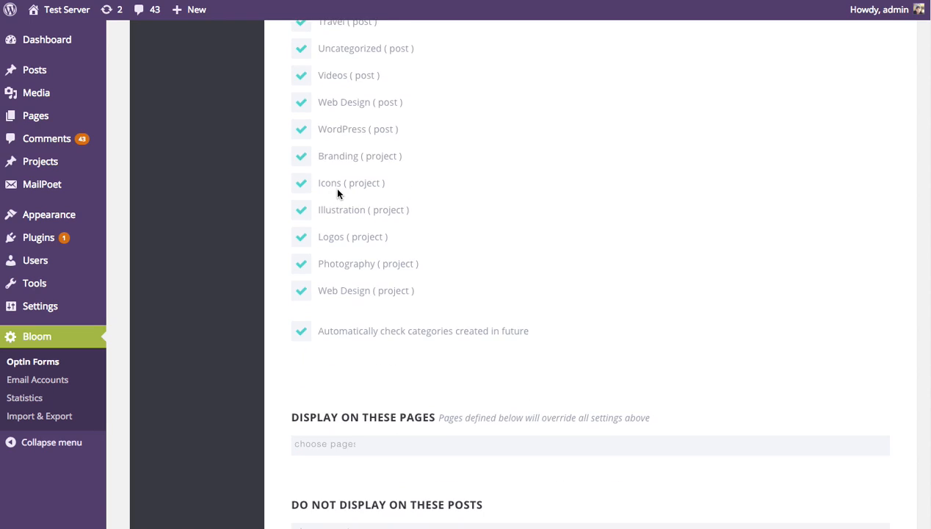
pyautogui.scroll(10, 338, 192)
pyautogui.click(302, 177)
pyautogui.click(301, 204)
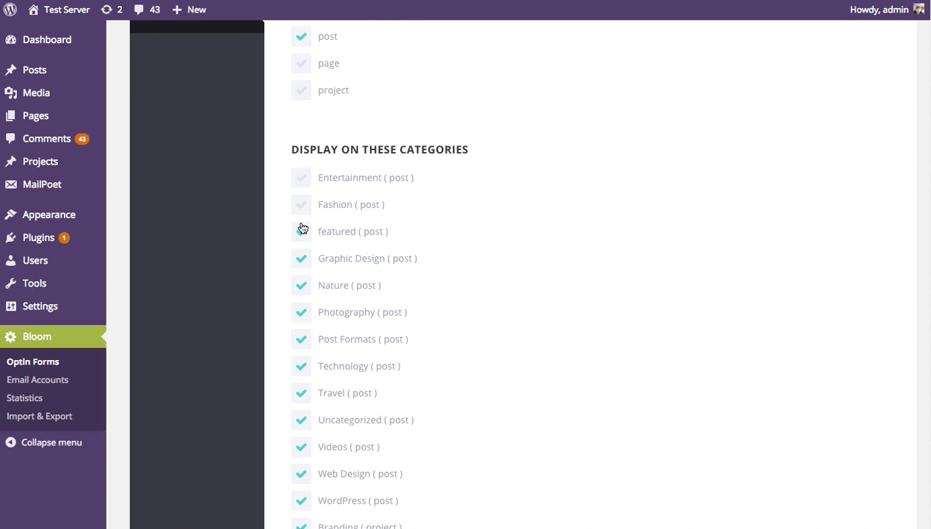
pyautogui.click(304, 206)
pyautogui.click(302, 178)
# Step: Add Blog Feed and Bloom About Page to the pages the optin displays on, and remove both again
pyautogui.scroll(-6, 558, 196)
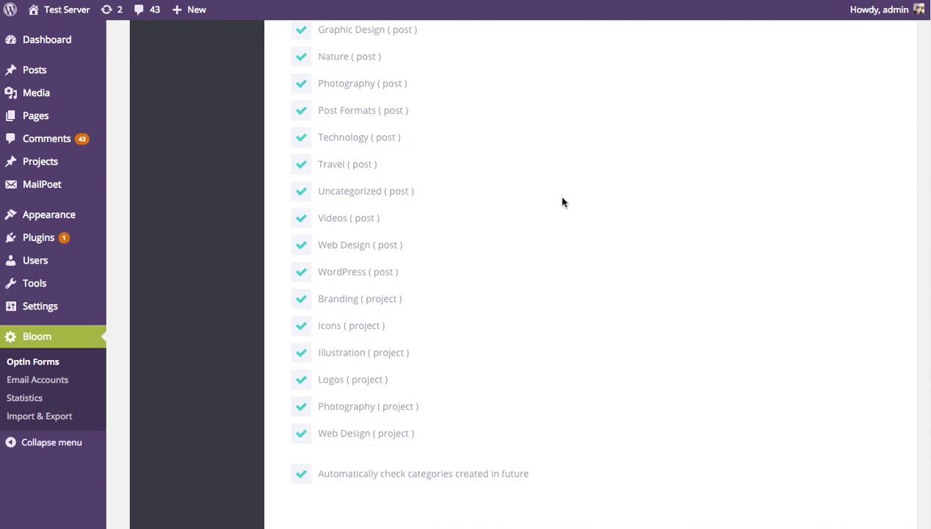
pyautogui.scroll(-10, 556, 202)
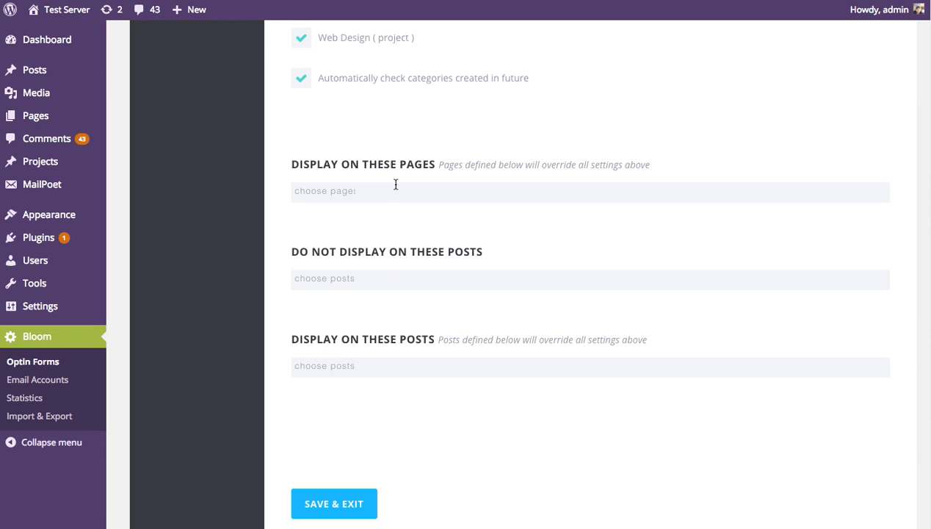
pyautogui.click(395, 184)
pyautogui.click(353, 282)
pyautogui.click(439, 193)
pyautogui.click(422, 292)
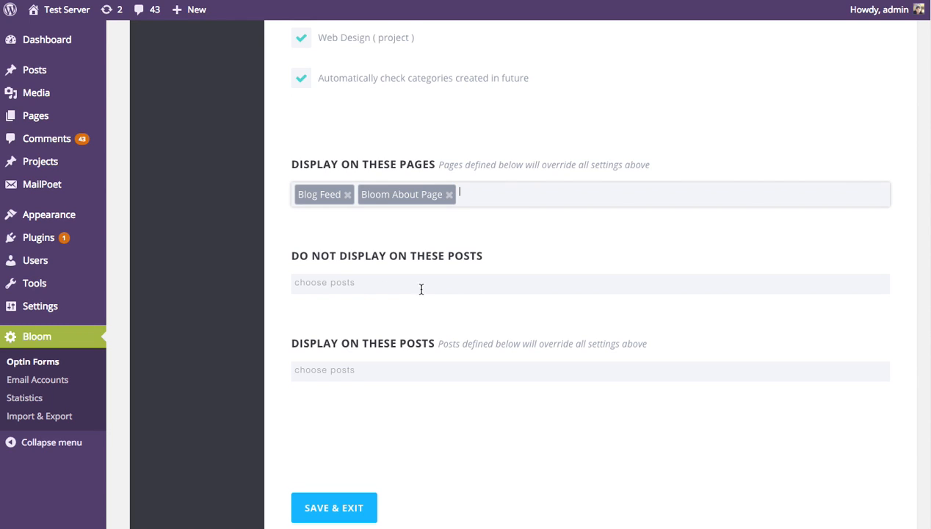
pyautogui.click(451, 195)
pyautogui.click(348, 193)
# Step: Look through the posts available for excluding the optin and for forcing its display, without choosing any
pyautogui.click(346, 277)
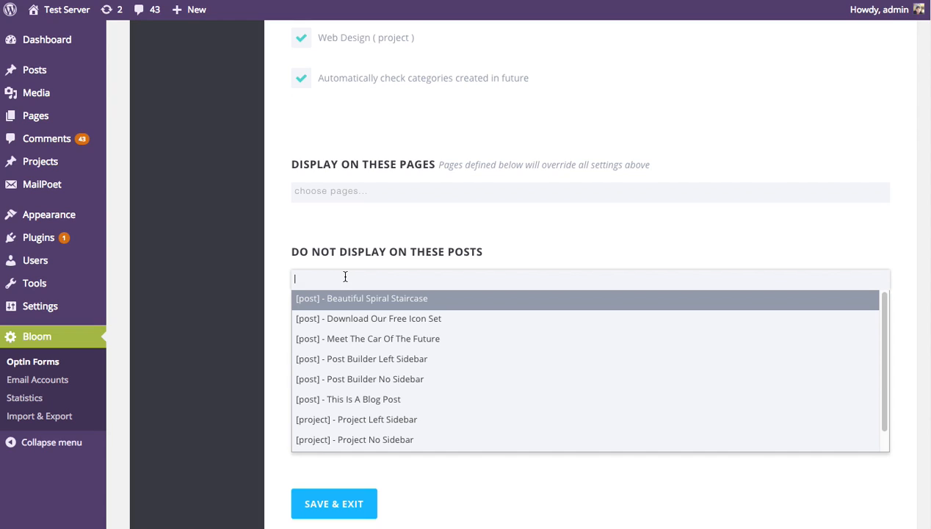
pyautogui.click(451, 229)
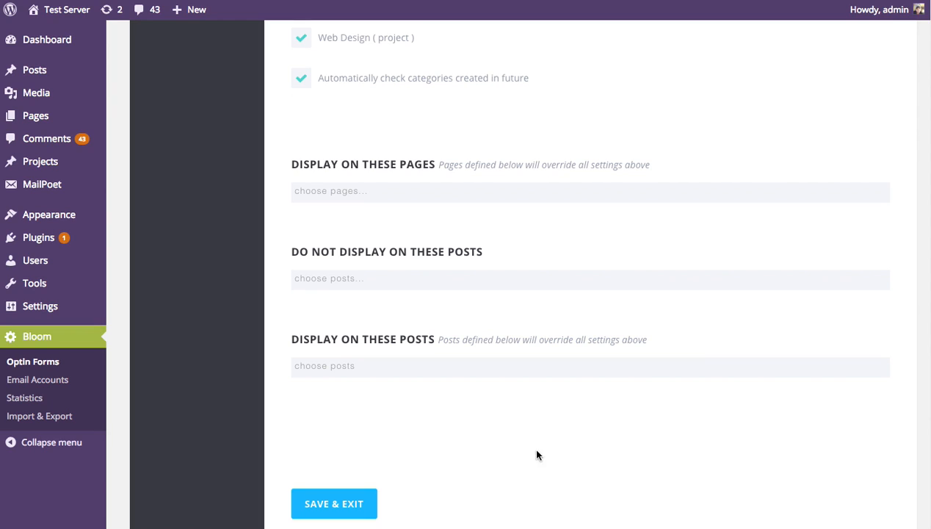
pyautogui.click(376, 365)
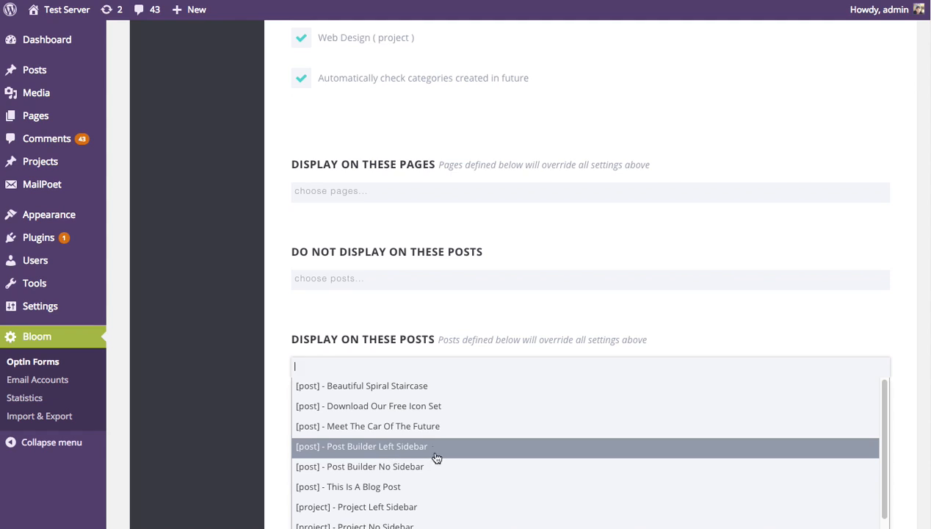
pyautogui.click(702, 303)
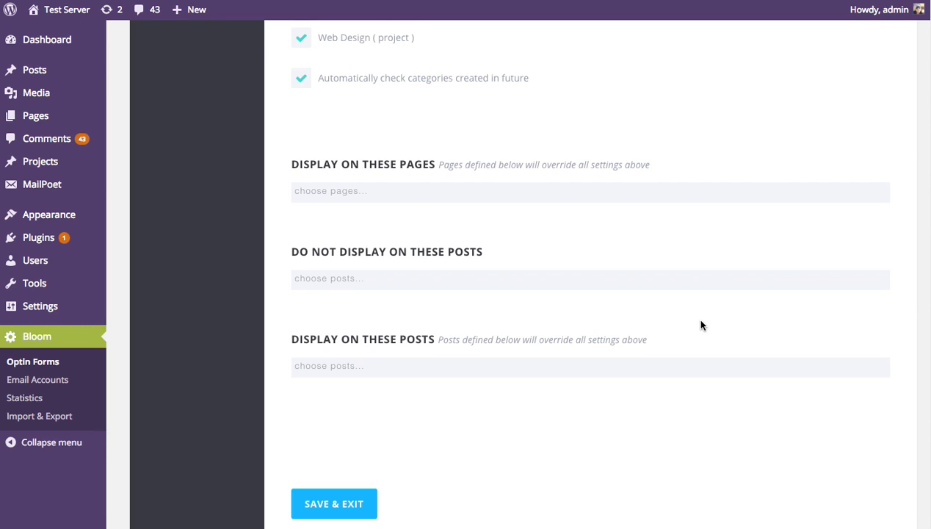
pyautogui.click(355, 373)
pyautogui.click(879, 309)
# Step: Look over the display settings once more, save the optin and exit its configuration
pyautogui.scroll(-2, 879, 310)
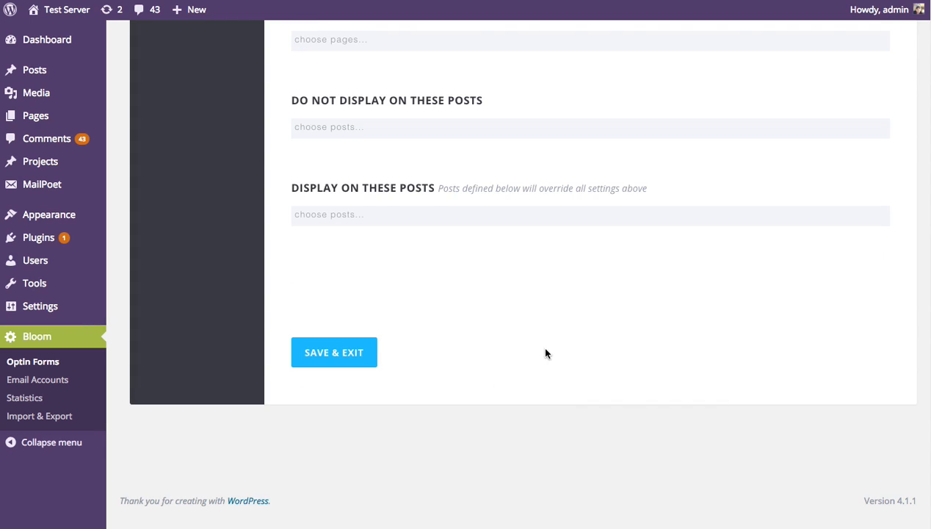
pyautogui.scroll(15, 665, 367)
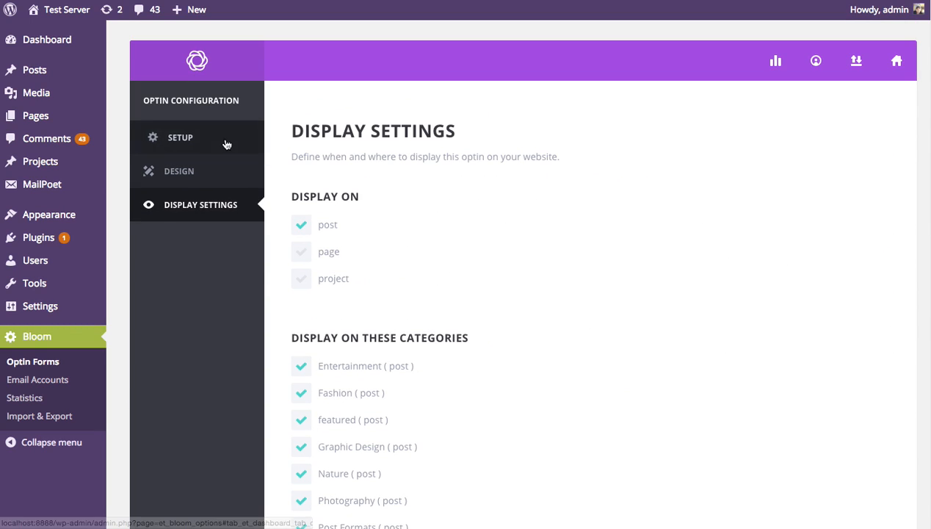
pyautogui.scroll(-15, 734, 250)
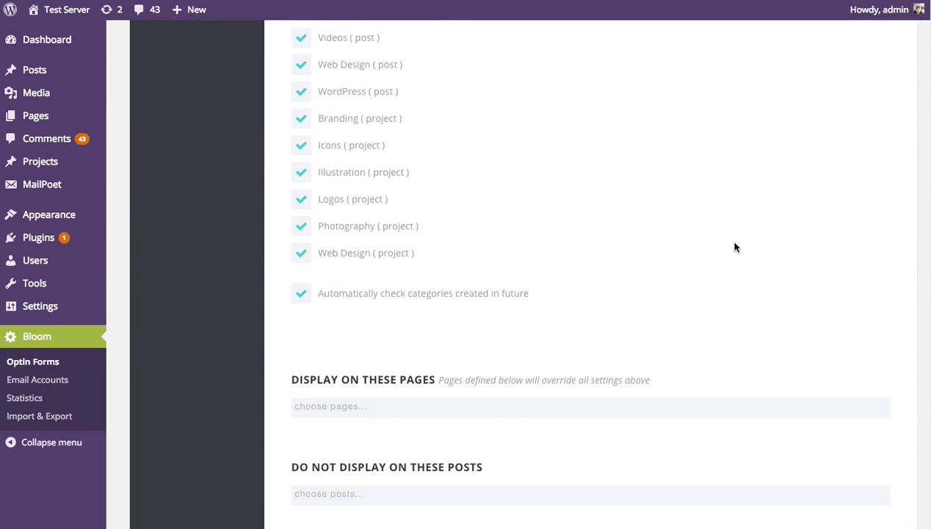
pyautogui.click(341, 356)
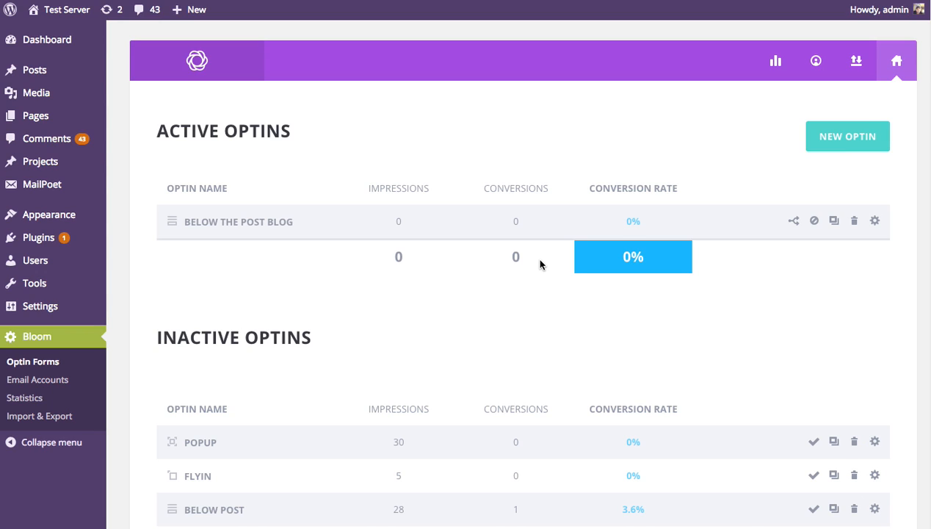
# Step: Visit the live site, look over its home page and go to the blog page
pyautogui.click(76, 23)
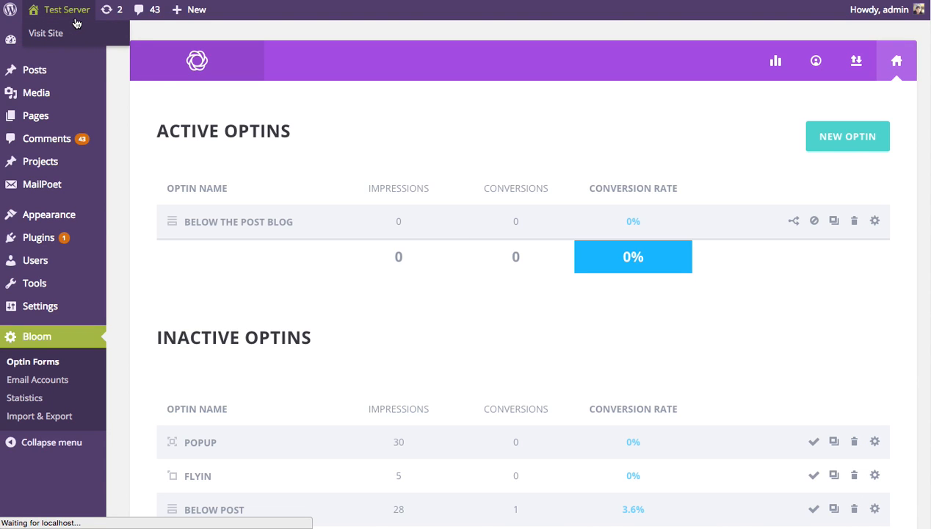
pyautogui.scroll(-10, 561, 190)
pyautogui.scroll(15, 568, 197)
pyautogui.scroll(-20, 568, 200)
pyautogui.scroll(10, 580, 212)
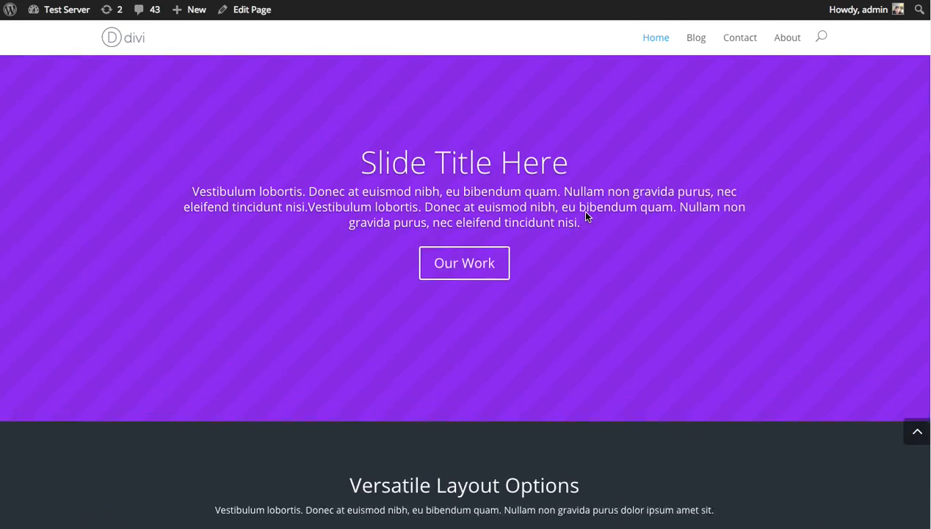
pyautogui.scroll(-10, 584, 214)
pyautogui.scroll(10, 596, 202)
pyautogui.click(699, 37)
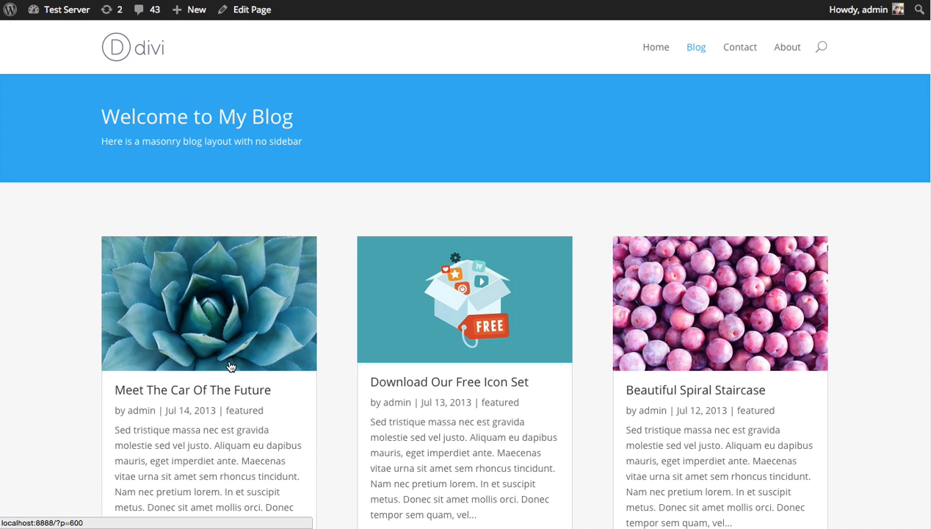
# Step: Open the post Meet The Car Of The Future and examine the newsletter optin below its content
pyautogui.click(218, 389)
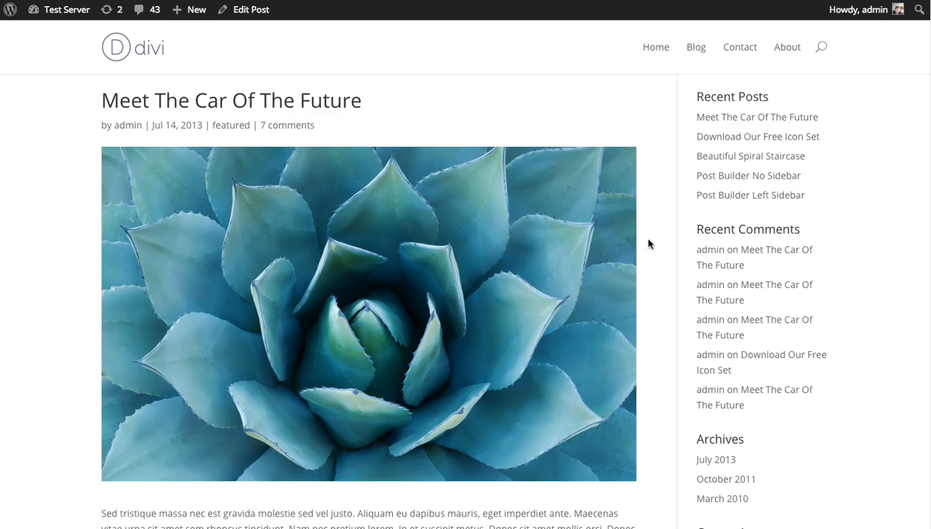
pyautogui.scroll(-15, 649, 244)
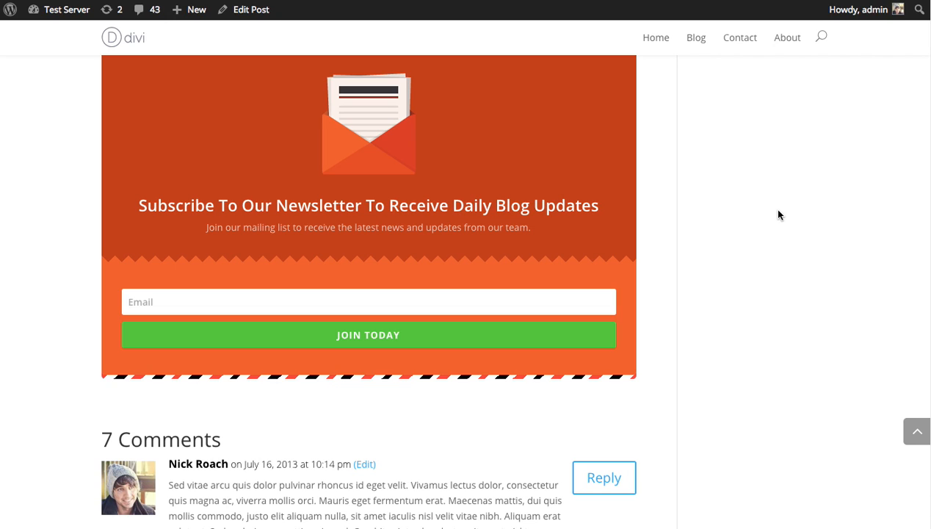
pyautogui.scroll(2, 778, 214)
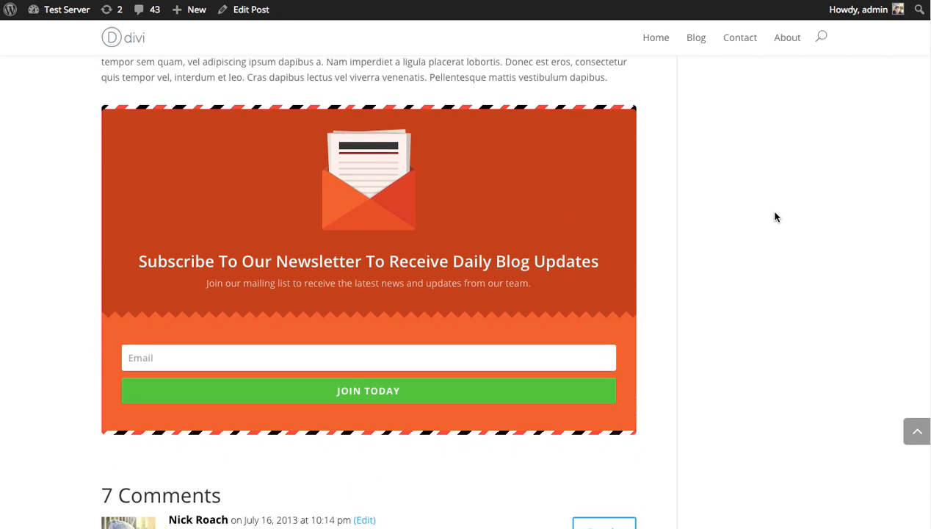
pyautogui.scroll(1, 776, 217)
pyautogui.scroll(-1, 776, 216)
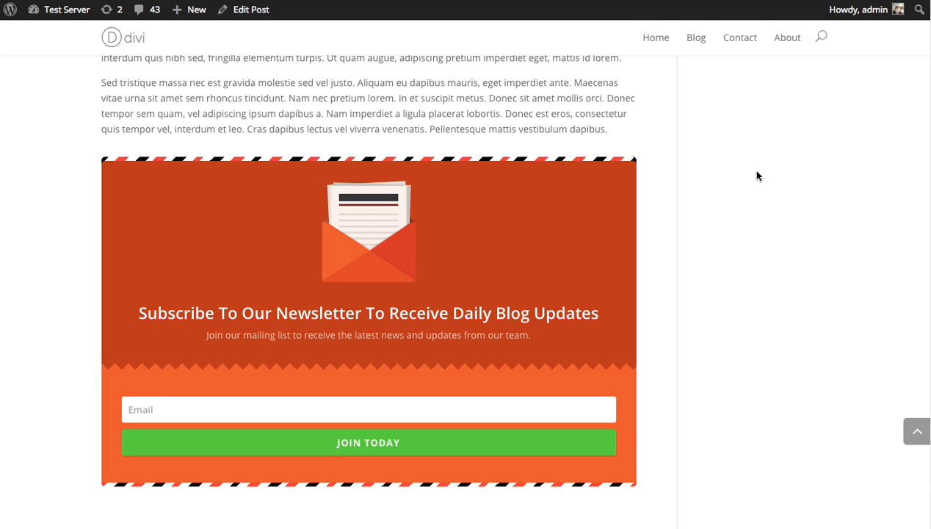
# Step: Open the blog post Download Our Free Icon Set and examine its content, download button and the optin below it
pyautogui.click(701, 43)
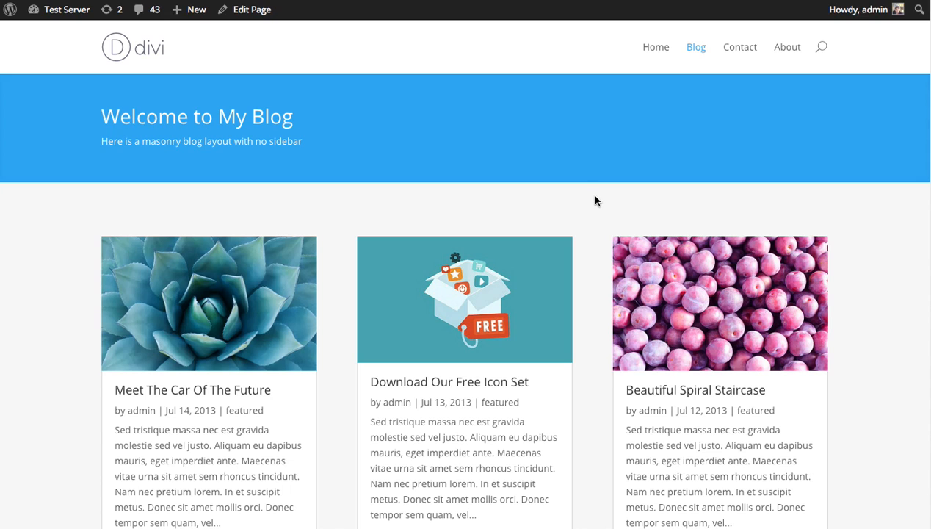
pyautogui.scroll(-4, 595, 200)
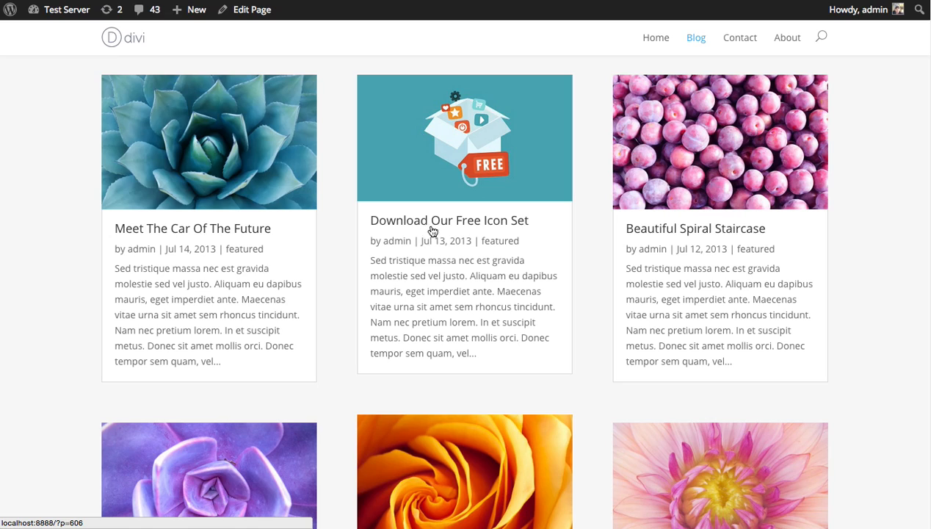
pyautogui.click(482, 226)
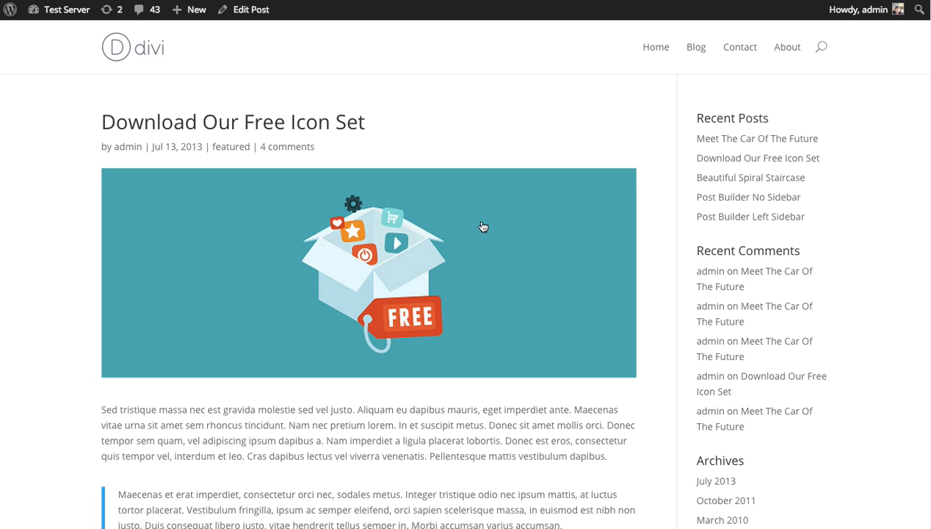
pyautogui.scroll(-5, 482, 228)
pyautogui.scroll(-2, 482, 226)
pyautogui.scroll(7, 425, 319)
pyautogui.scroll(-10, 151, 79)
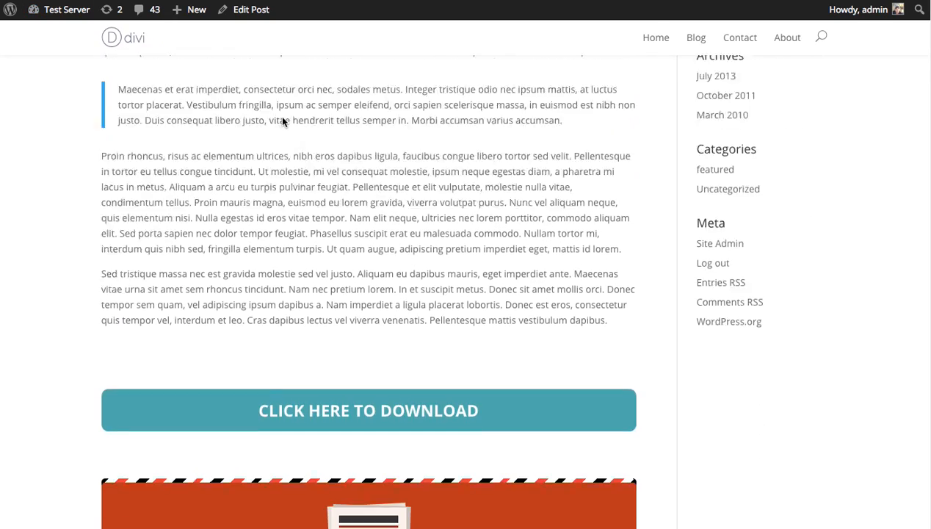
pyautogui.scroll(10, 212, 308)
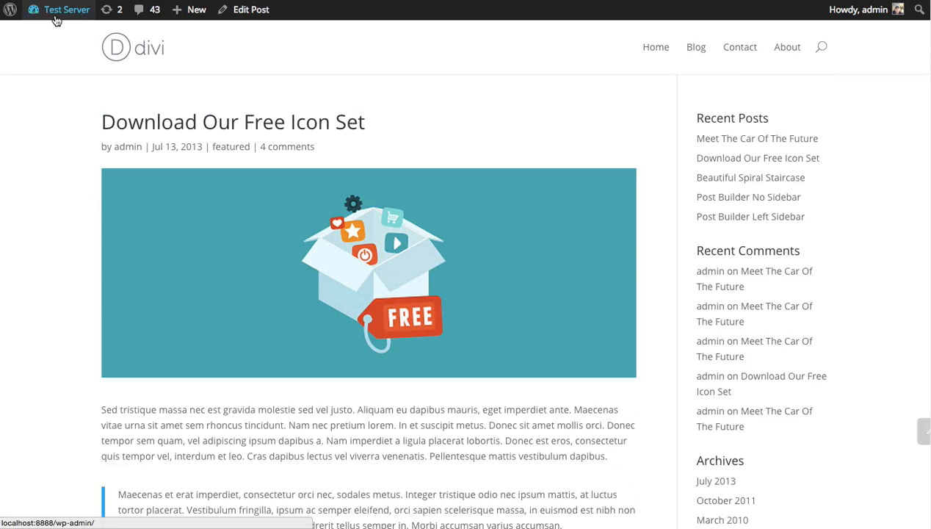
# Step: Return to the WordPress dashboard and open Bloom's Optin Forms page
pyautogui.click(61, 16)
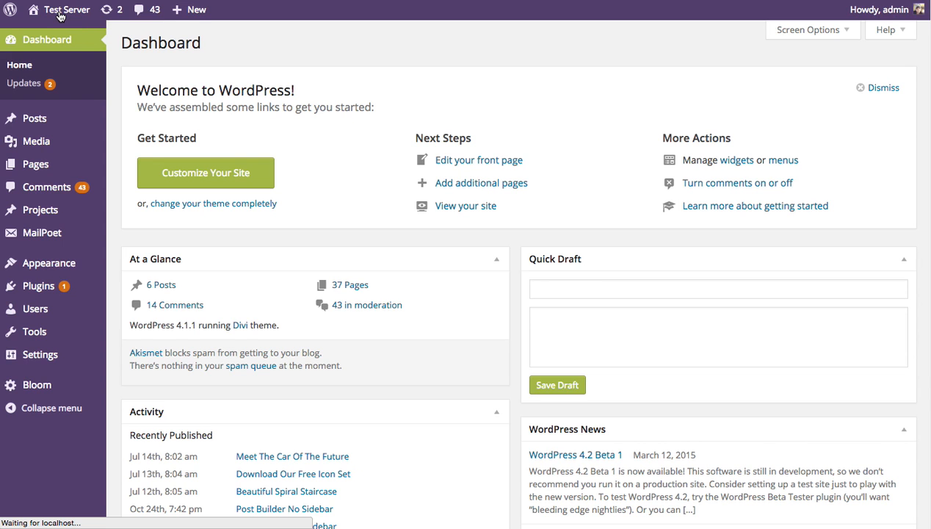
pyautogui.moveTo(63, 378)
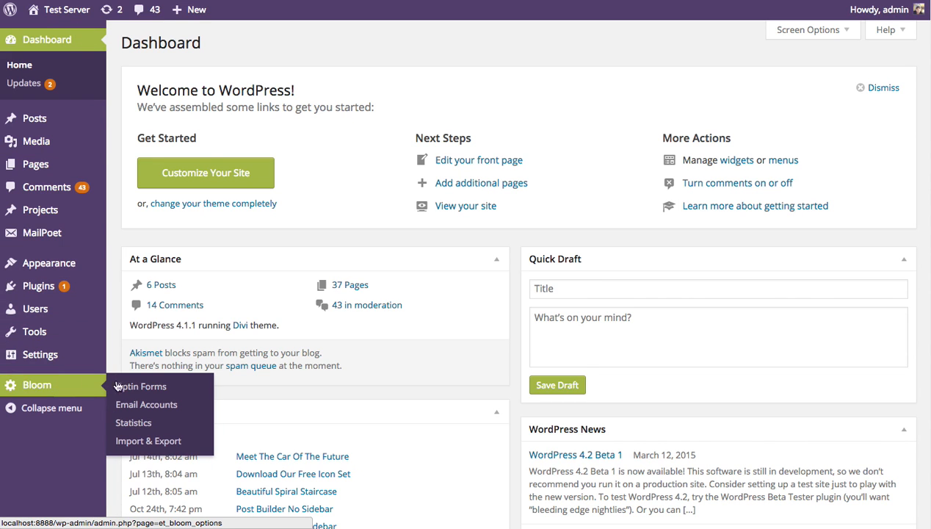
pyautogui.click(163, 388)
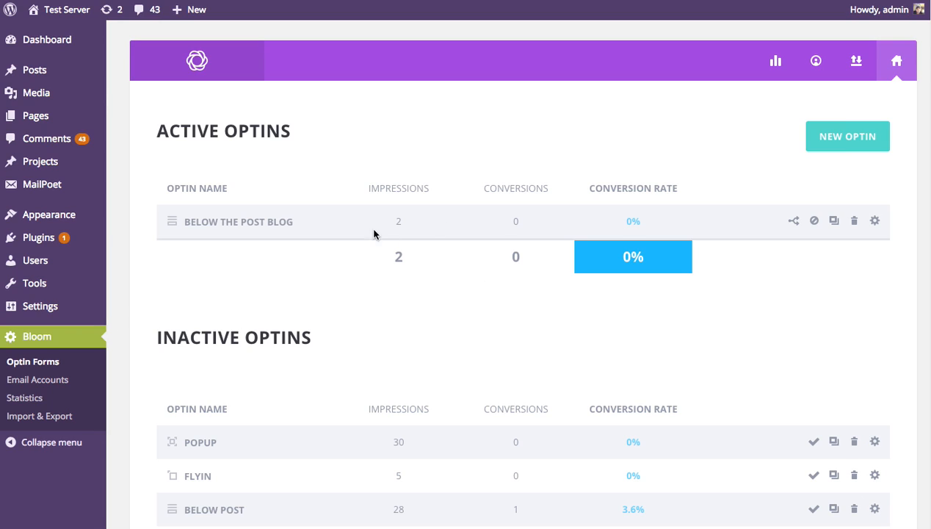
# Step: Duplicate the Below The Post Blog optin as a Below Post type and open the copy's design settings
pyautogui.click(834, 222)
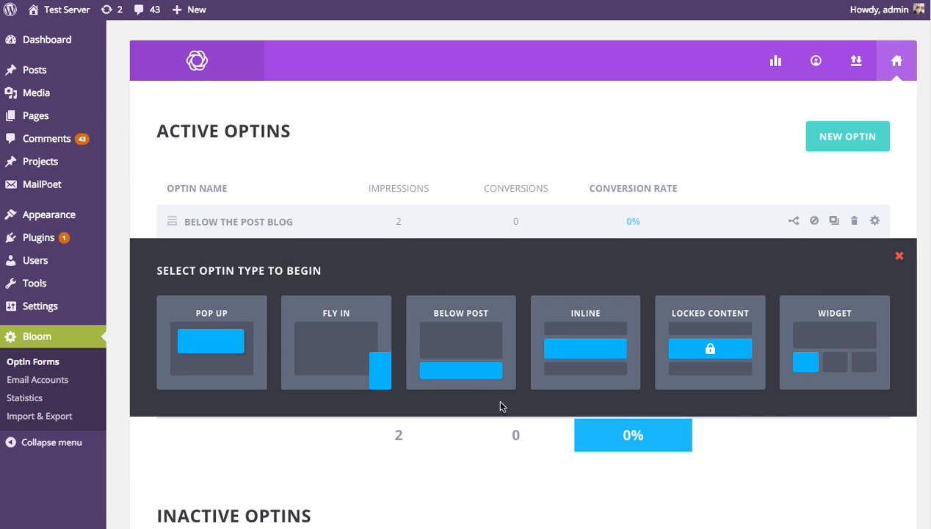
pyautogui.click(477, 345)
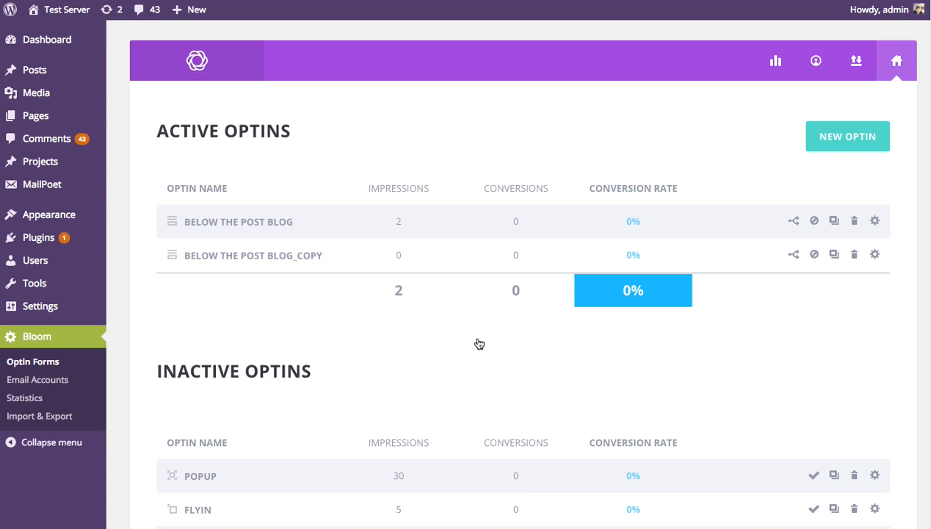
pyautogui.click(876, 255)
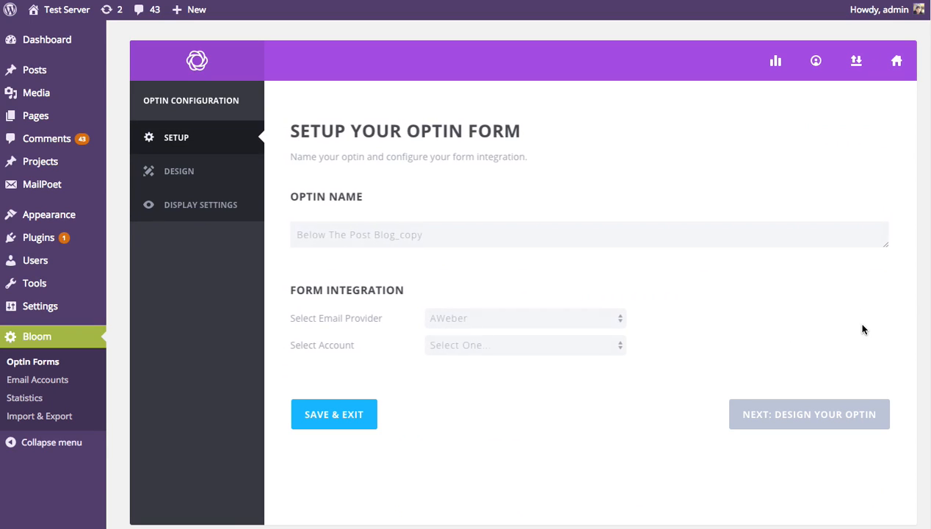
pyautogui.click(802, 424)
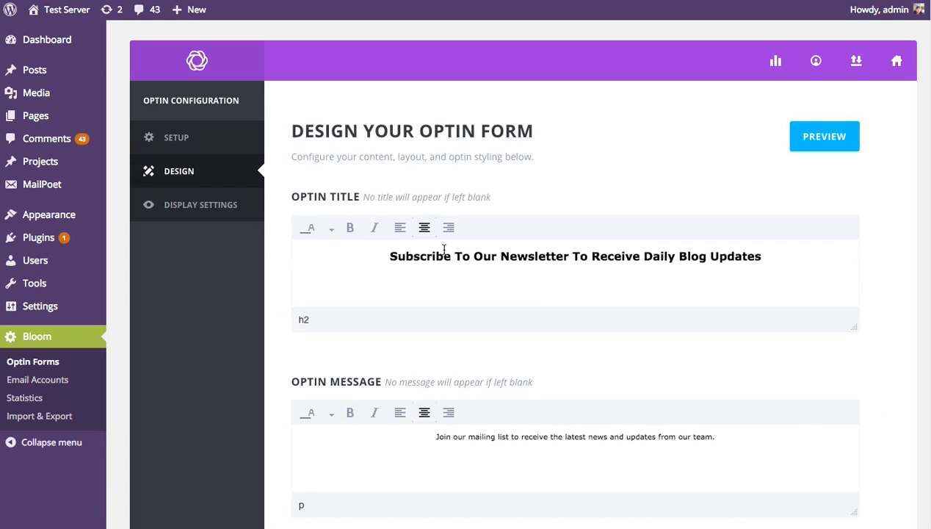
# Step: Change the copied optin's title to "Subscribe To Our Newsletter To Download All Of Our Free Resources"
pyautogui.tripleClick(514, 257)
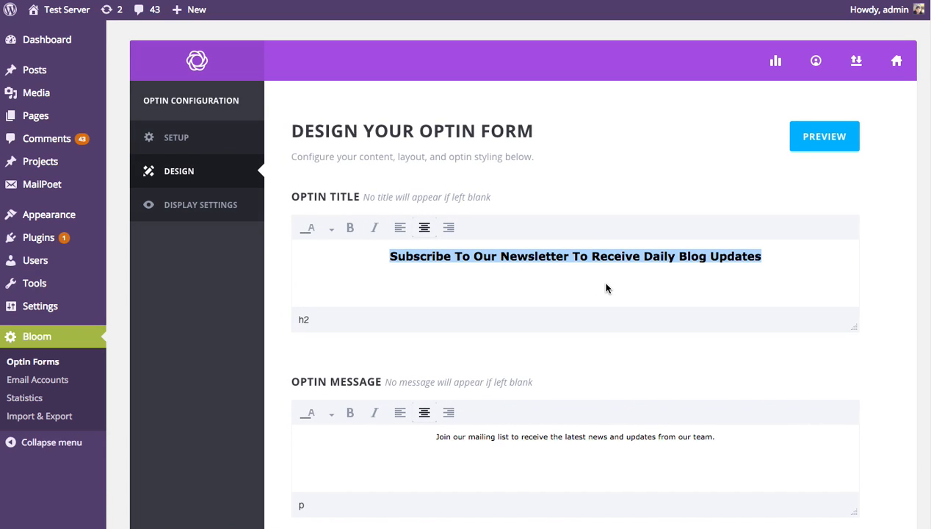
pyautogui.moveTo(590, 256); pyautogui.dragTo(780, 257)
pyautogui.write('Do')
pyautogui.press('BackSpace')
pyautogui.press('BackSpace')
pyautogui.write('DOwnl')
pyautogui.press('BackSpace')
pyautogui.press('BackSpace')
pyautogui.press('BackSpace')
pyautogui.press('BackSpace')
pyautogui.write('ownlaod')
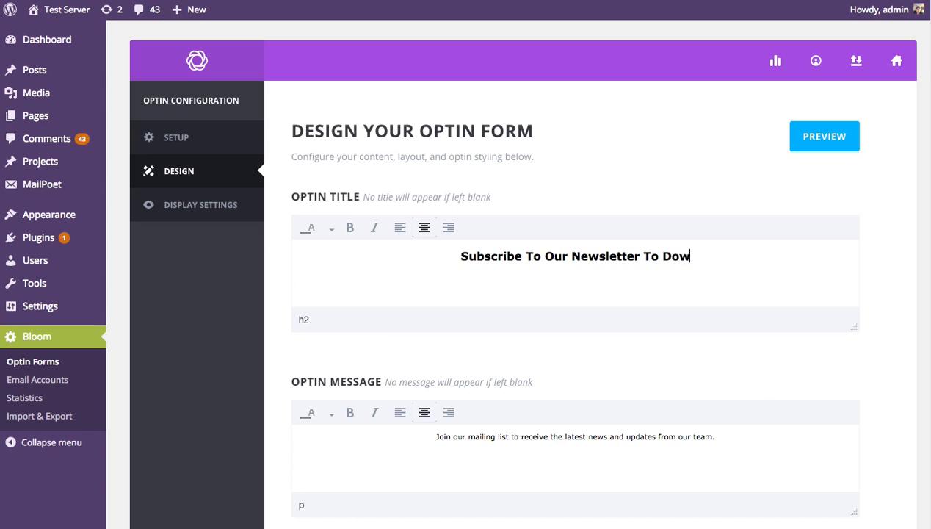
pyautogui.press('BackSpace')
pyautogui.press('BackSpace')
pyautogui.press('BackSpace')
pyautogui.write('oad AL')
pyautogui.press('BackSpace')
pyautogui.write('l Of Our Fe')
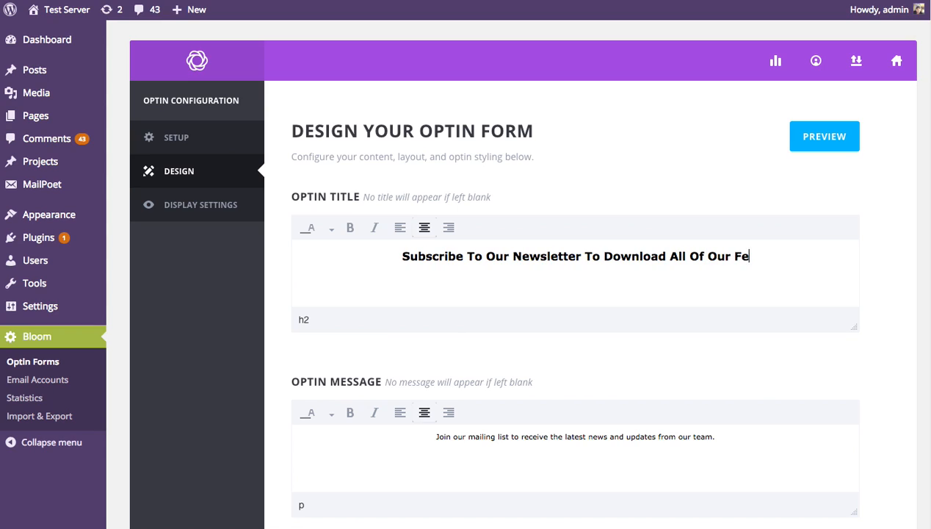
pyautogui.press('BackSpace')
pyautogui.write('r')
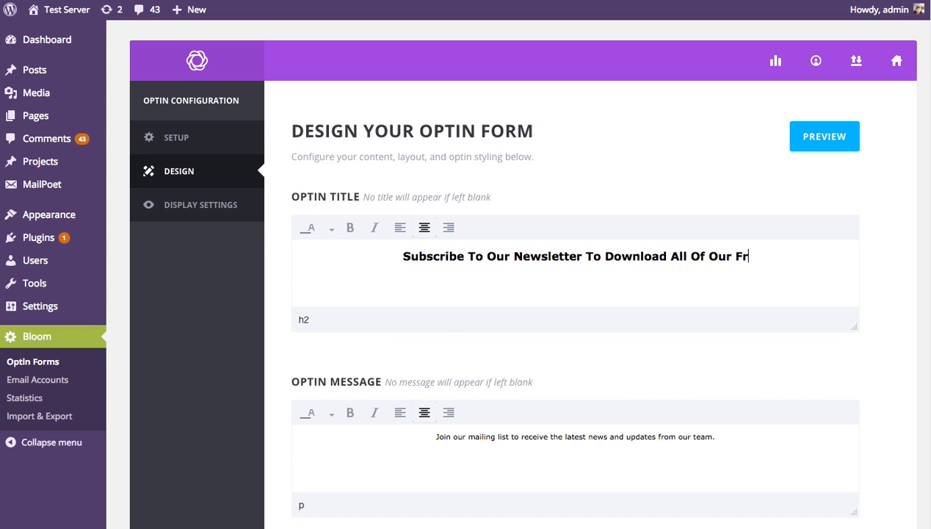
pyautogui.write('ee Resources')
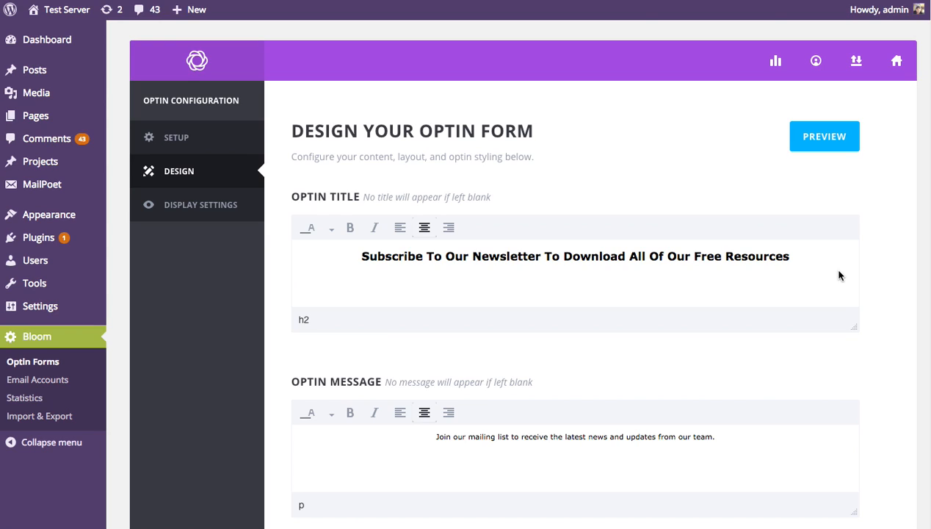
# Step: Proceed to the copied optin's display settings and turn off displaying it on the post type
pyautogui.scroll(-10, 906, 220)
pyautogui.scroll(-10, 902, 241)
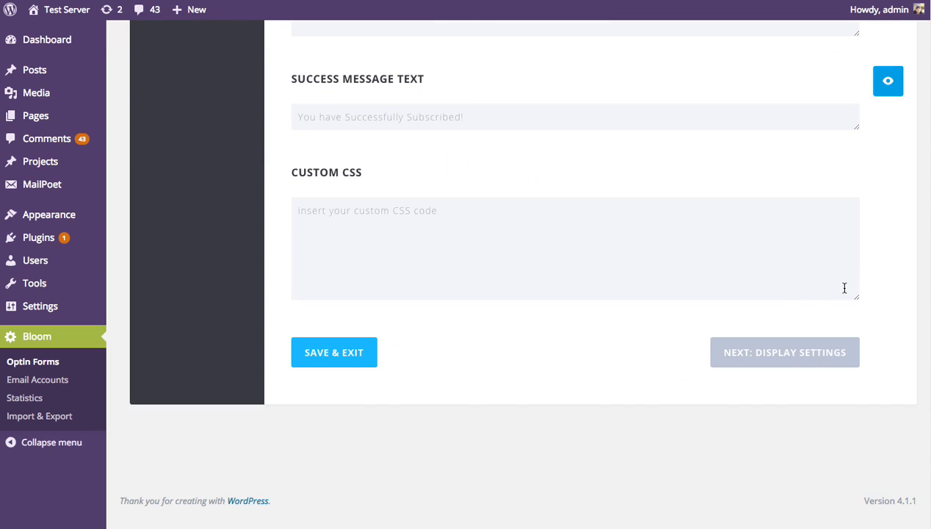
pyautogui.click(777, 367)
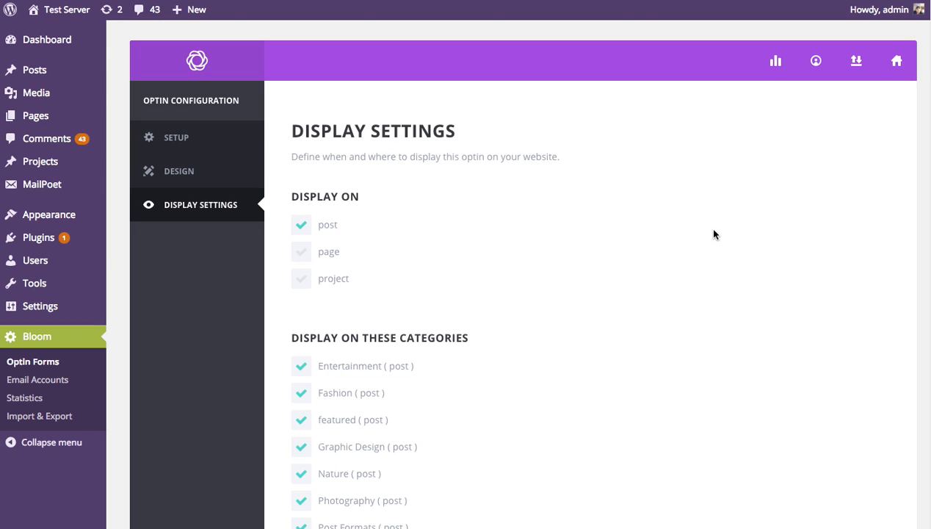
pyautogui.click(301, 224)
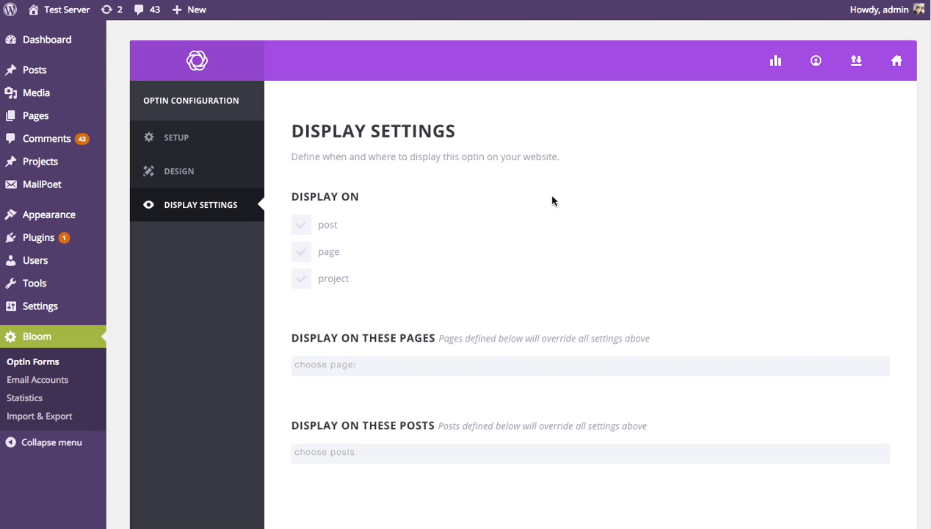
# Step: Add Download Our Free Icon Set to the posts the copied optin displays on, and save and exit
pyautogui.scroll(-2, 602, 180)
pyautogui.scroll(-2, 606, 173)
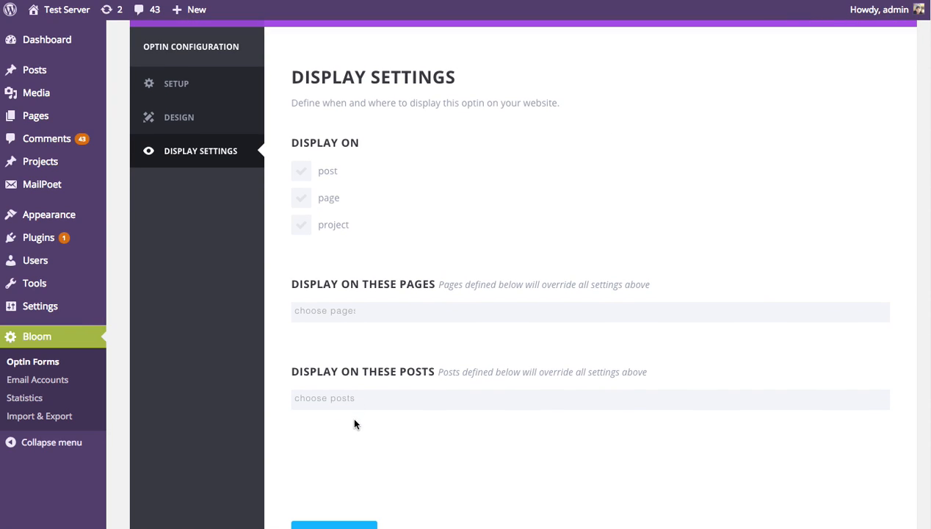
pyautogui.click(376, 395)
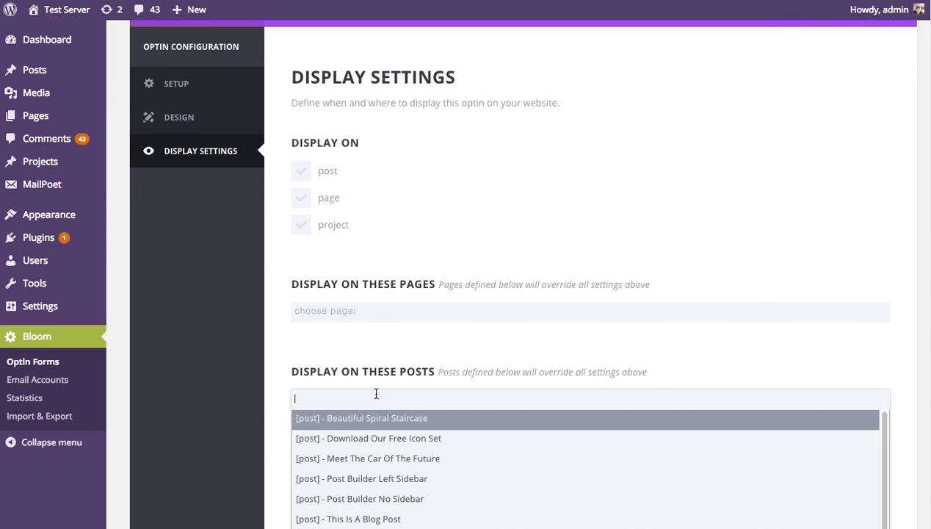
pyautogui.click(380, 438)
pyautogui.click(397, 452)
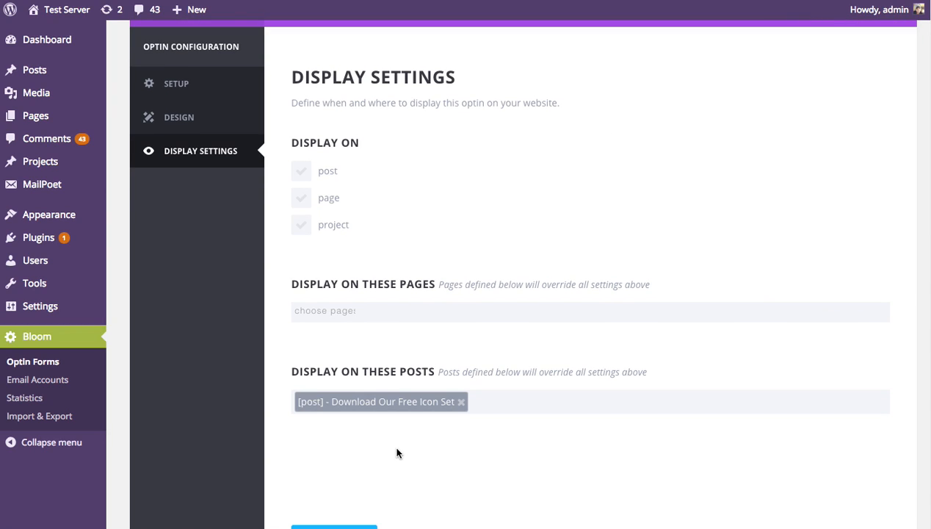
pyautogui.scroll(-2, 396, 452)
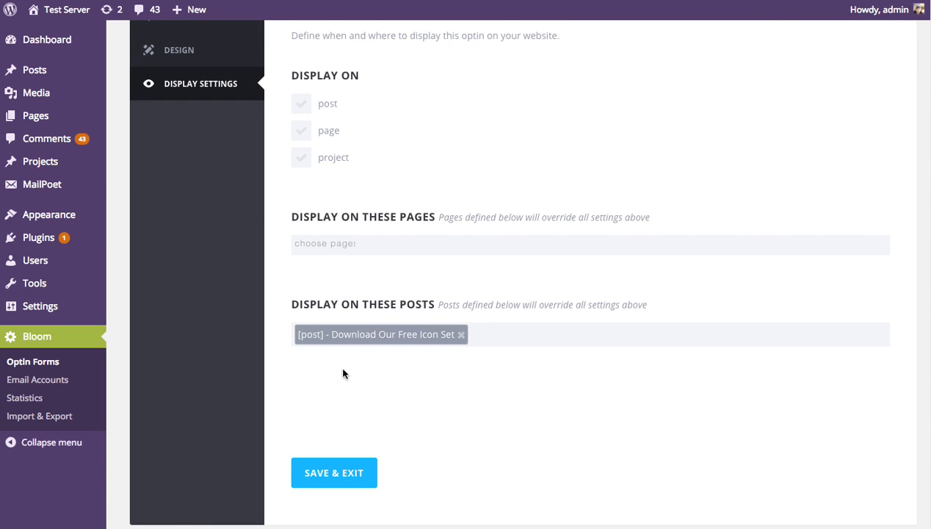
pyautogui.click(351, 473)
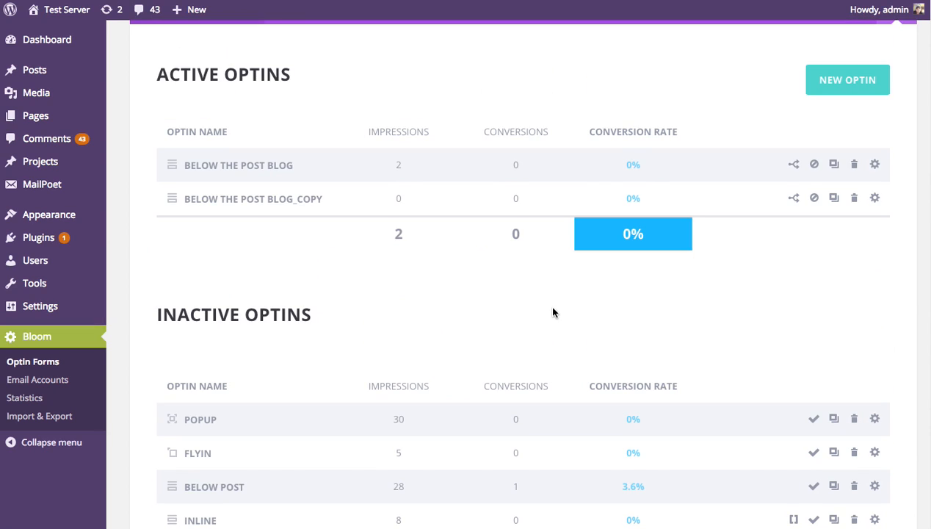
# Step: Exclude the post Download Our Free Icon Set from the original Below The Post Blog optin's display settings, and save and exit
pyautogui.scroll(2, 552, 312)
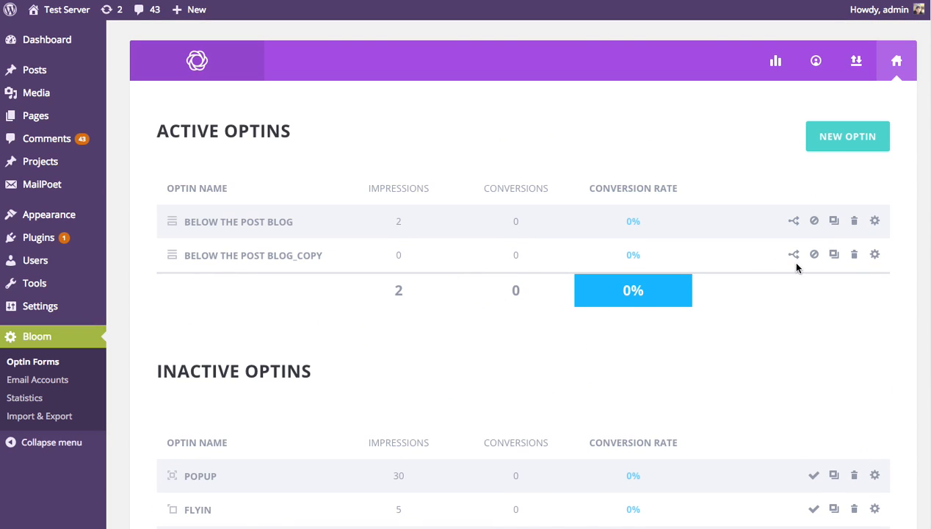
pyautogui.click(875, 222)
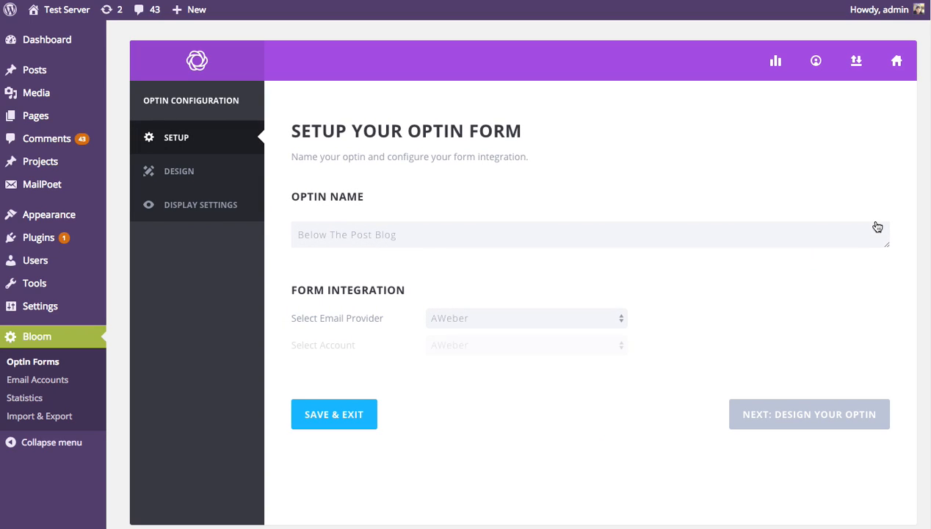
pyautogui.click(227, 205)
pyautogui.scroll(-15, 769, 337)
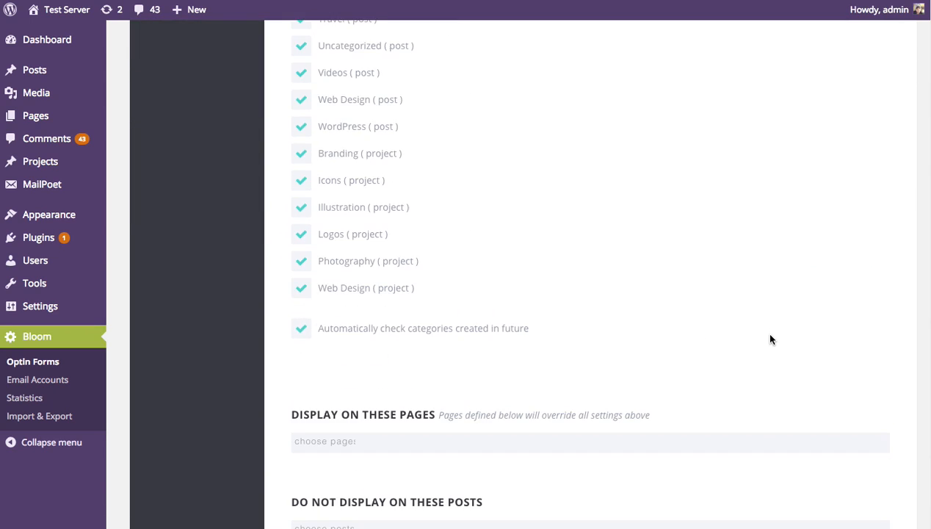
pyautogui.scroll(1, 373, 159)
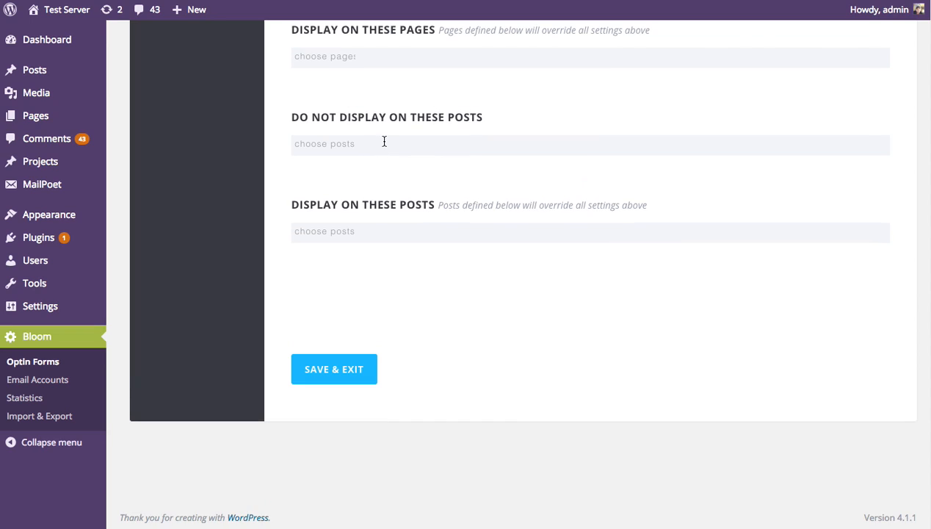
pyautogui.click(380, 140)
pyautogui.click(417, 183)
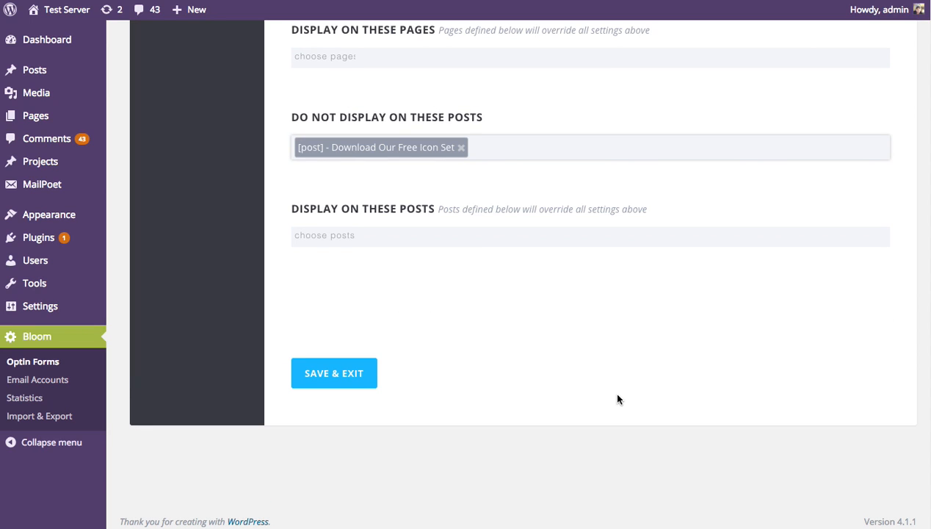
pyautogui.click(332, 374)
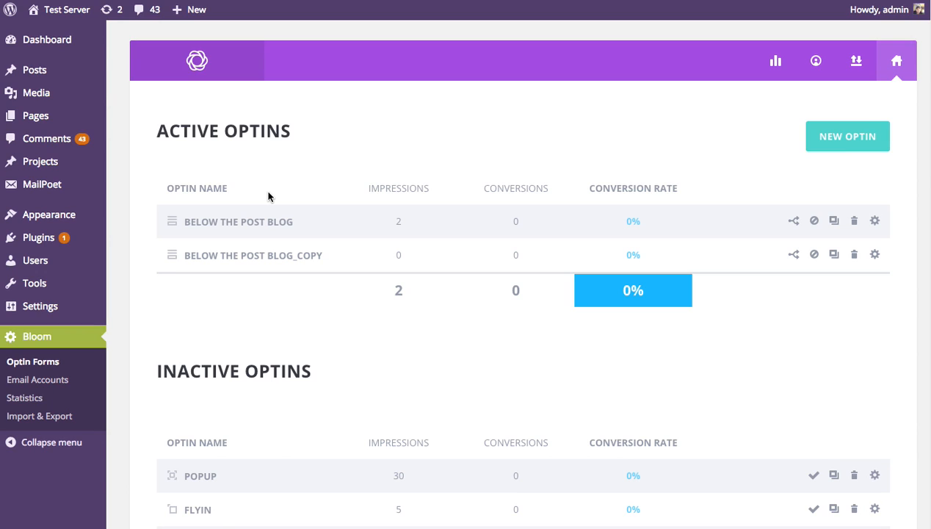
# Step: Visit the site's blog, open the post Meet The Car Of The Future and examine the optin below its content
pyautogui.click(58, 12)
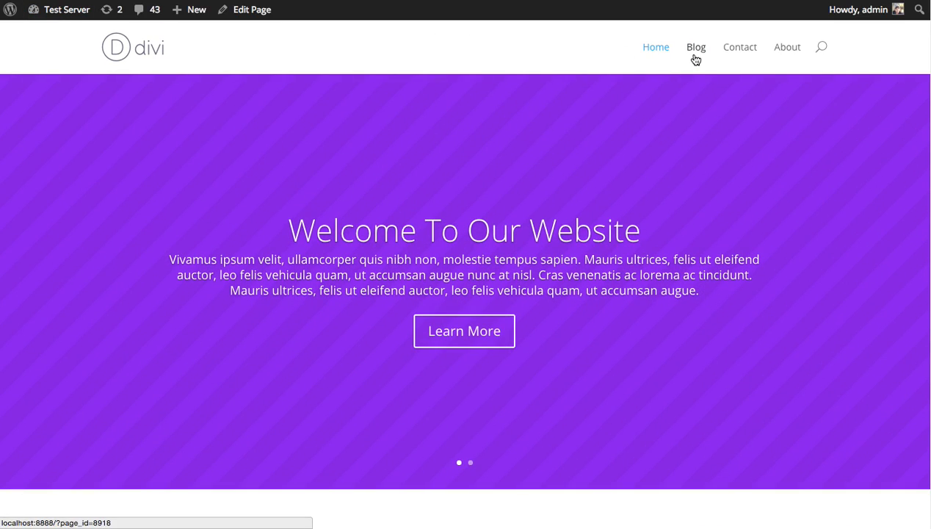
pyautogui.click(696, 59)
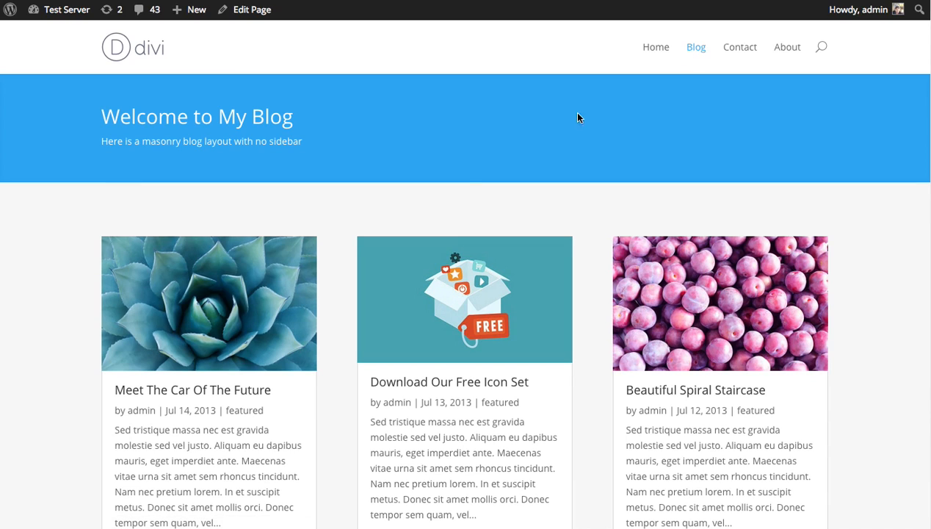
pyautogui.click(187, 396)
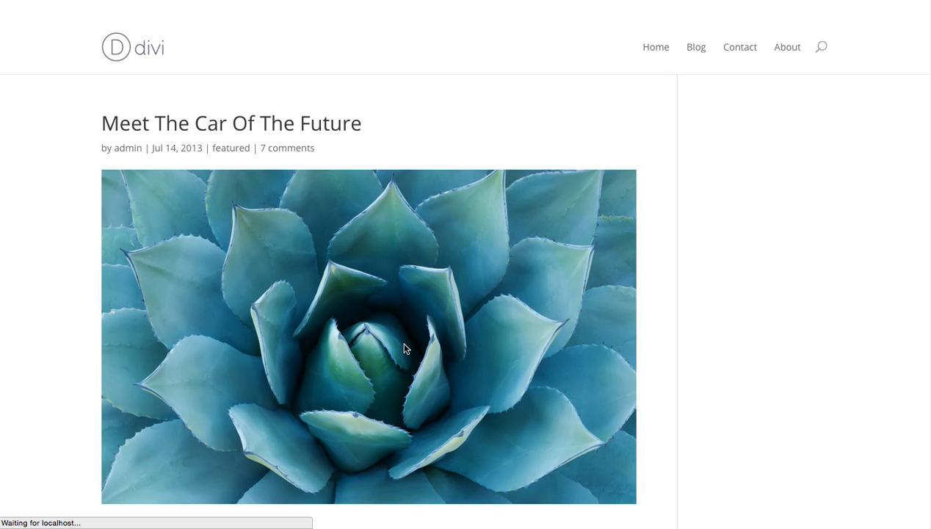
pyautogui.scroll(-5, 522, 318)
pyautogui.scroll(-5, 553, 315)
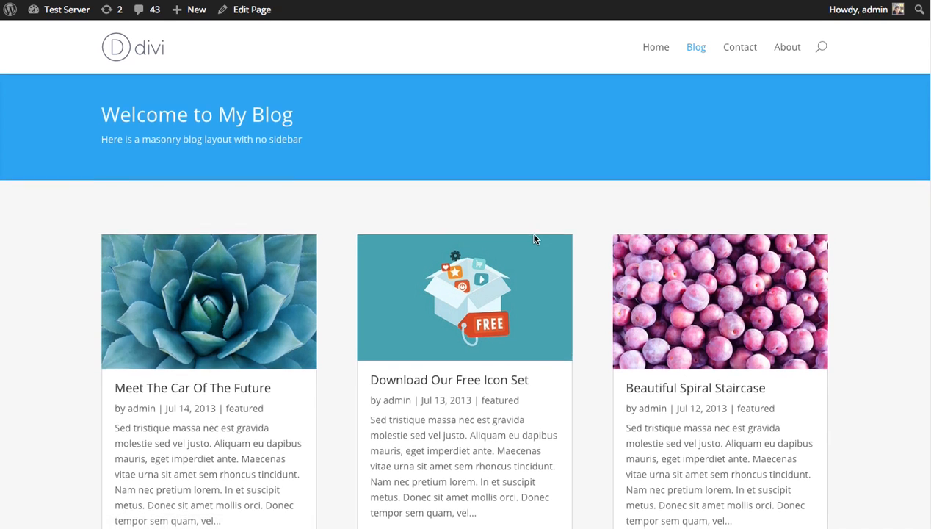
# Step: Open the blog post Download Our Free Icon Set and examine the optin below its download button
pyautogui.scroll(-3, 493, 274)
pyautogui.click(494, 275)
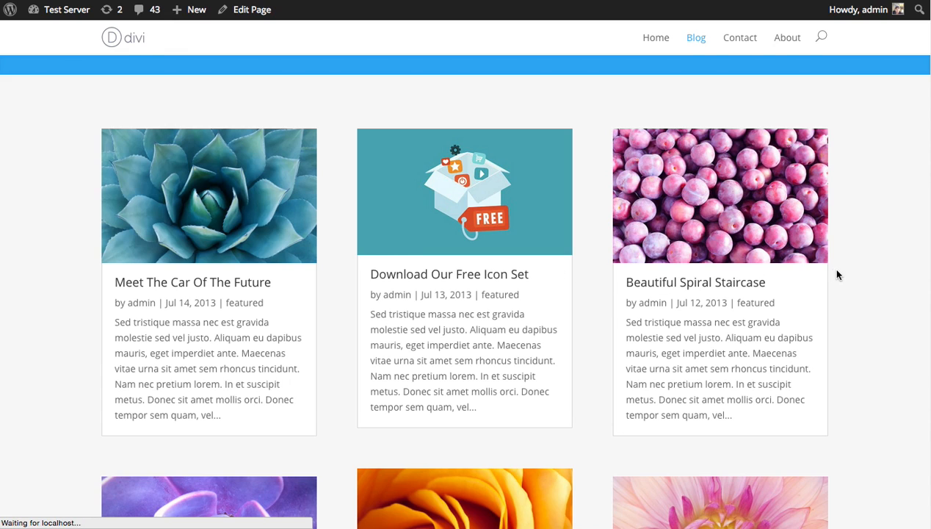
pyautogui.scroll(-10, 867, 248)
pyautogui.scroll(-5, 856, 254)
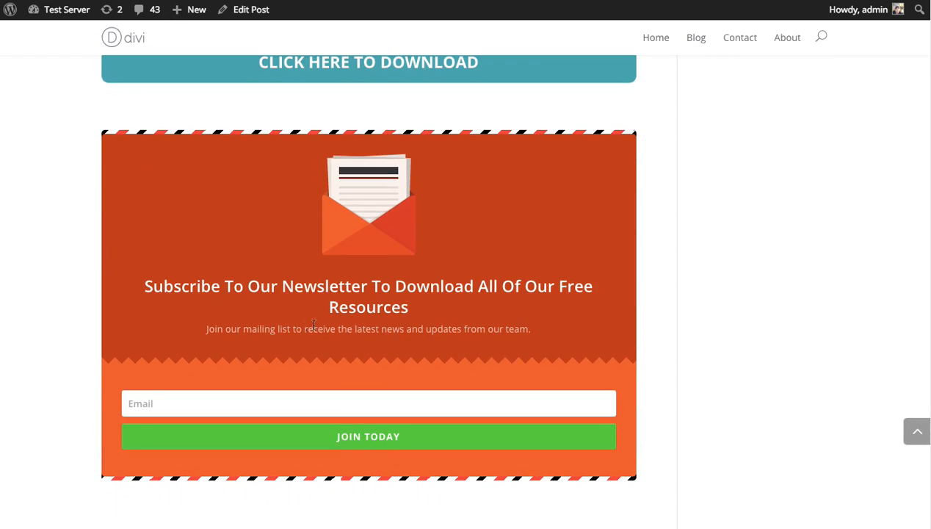